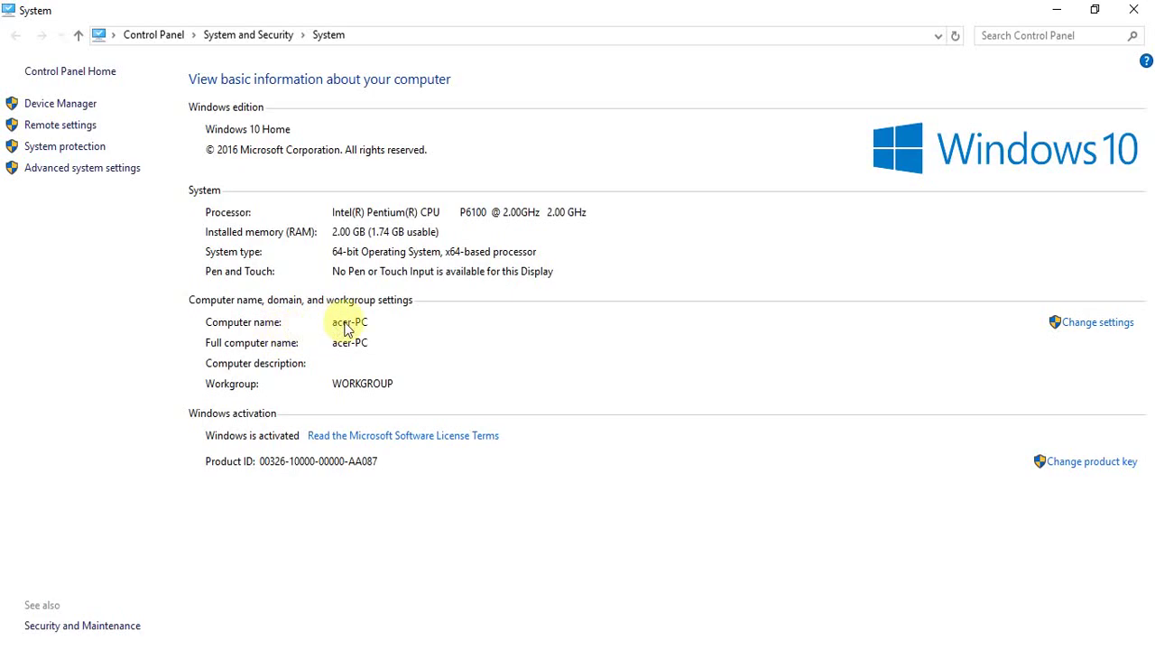
- Close the System window and enable Share this folder in the advanced sharing properties of Local Disk (D:)
left_click(1135, 9)
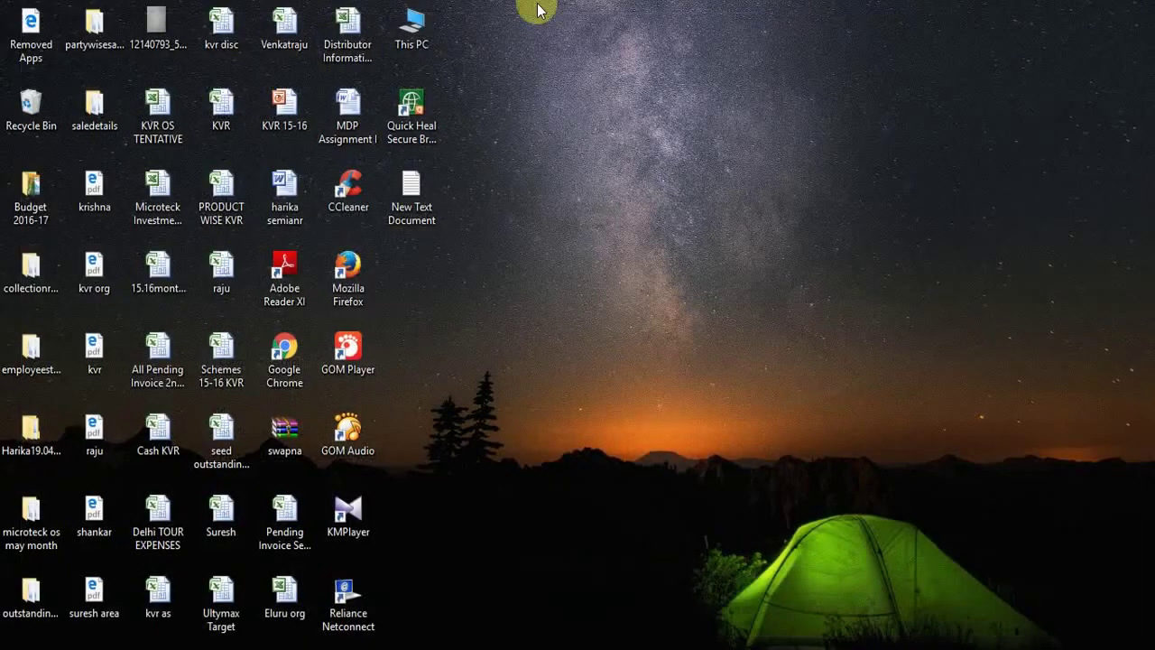
double_click(428, 31)
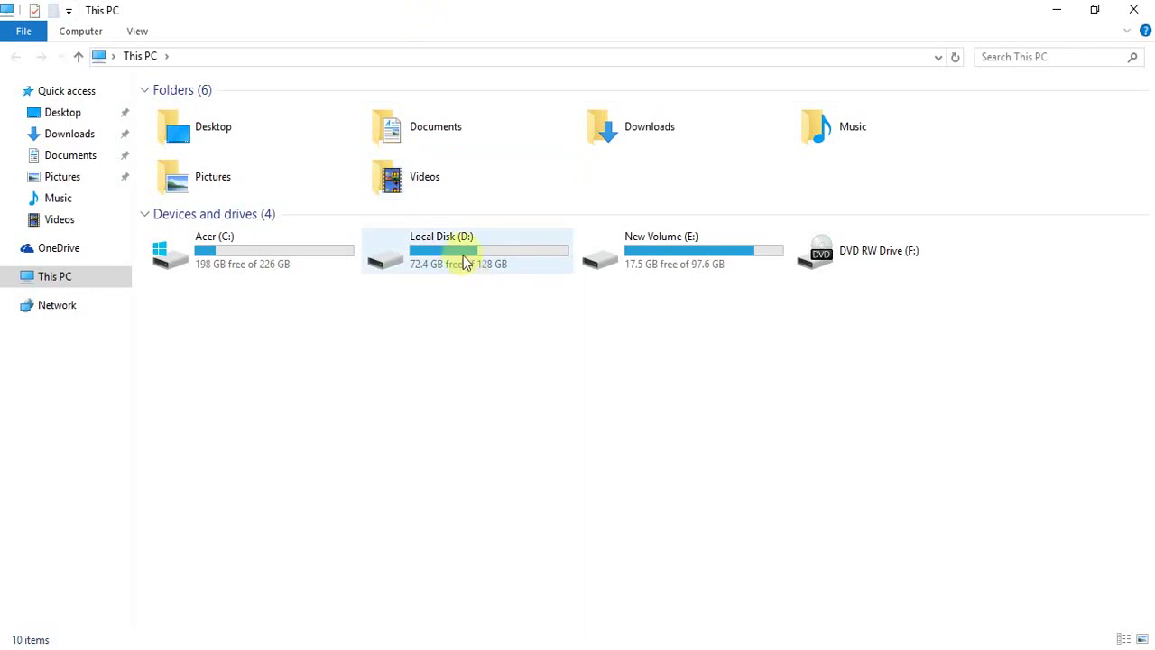
right_click(462, 264)
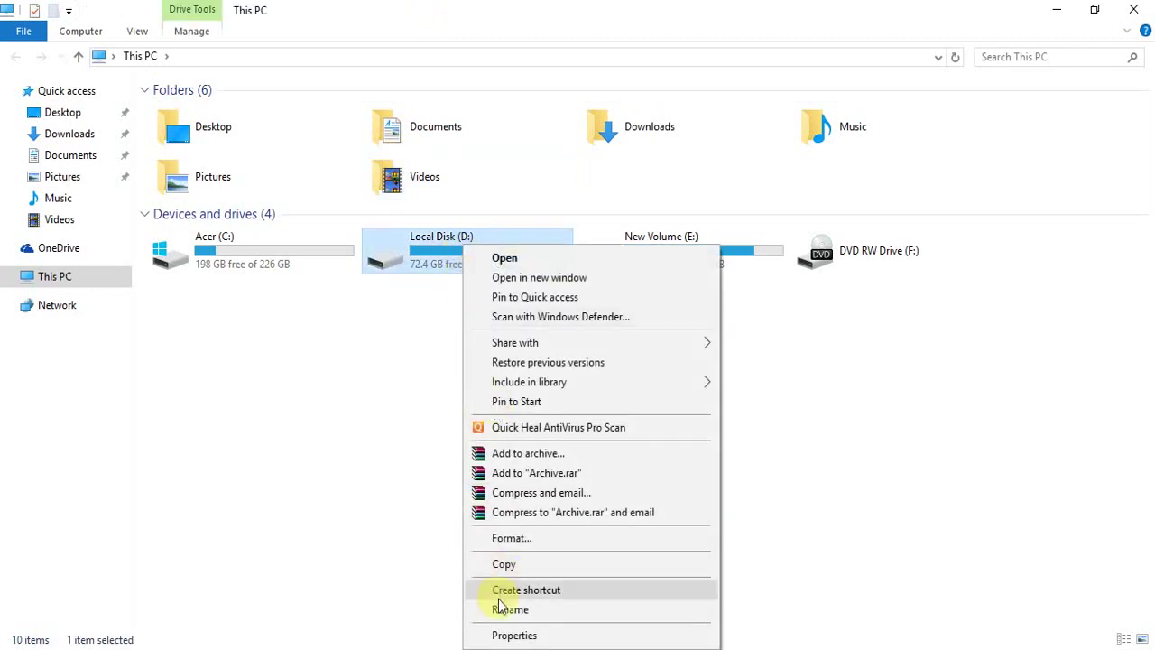
left_click(515, 637)
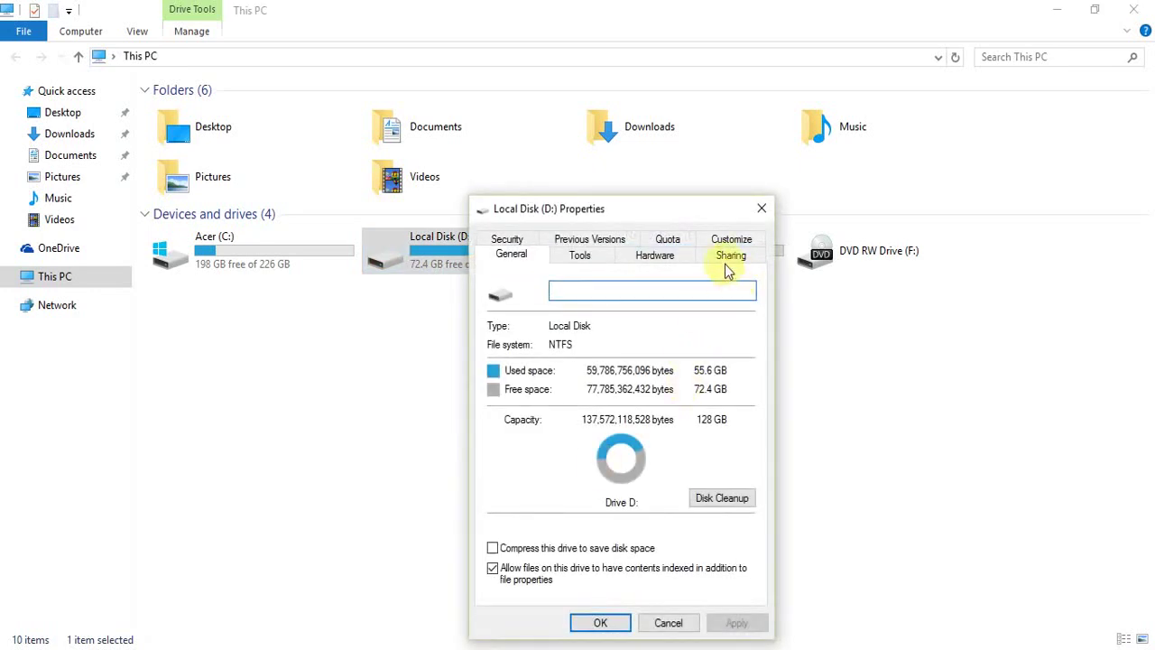
left_click(725, 258)
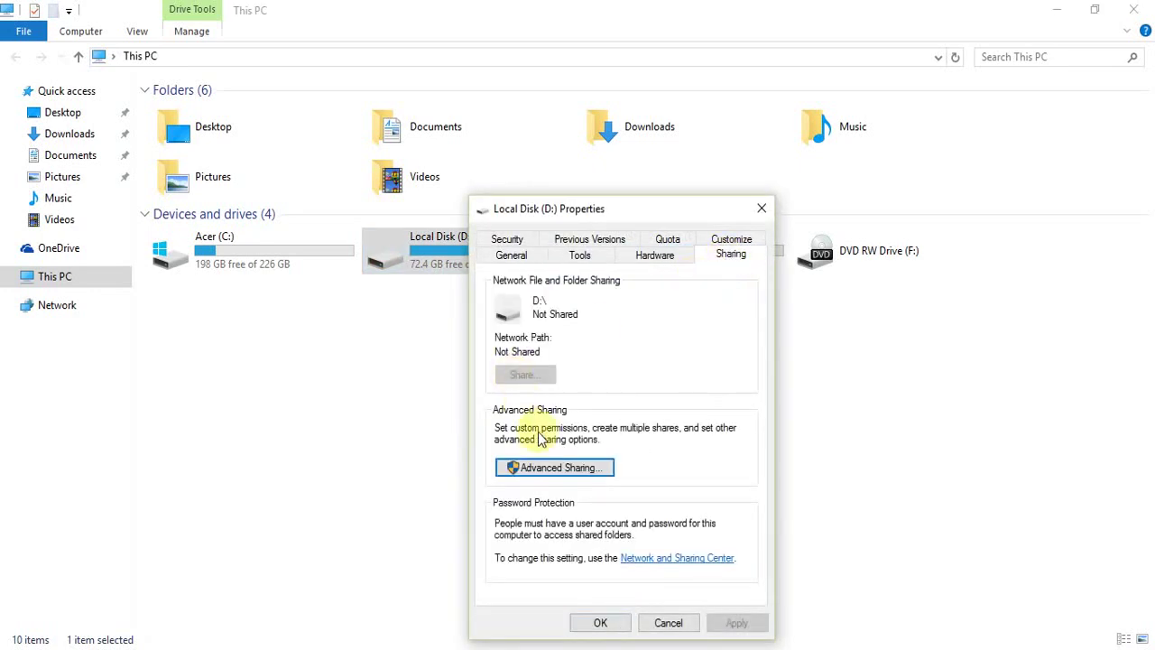
left_click(554, 469)
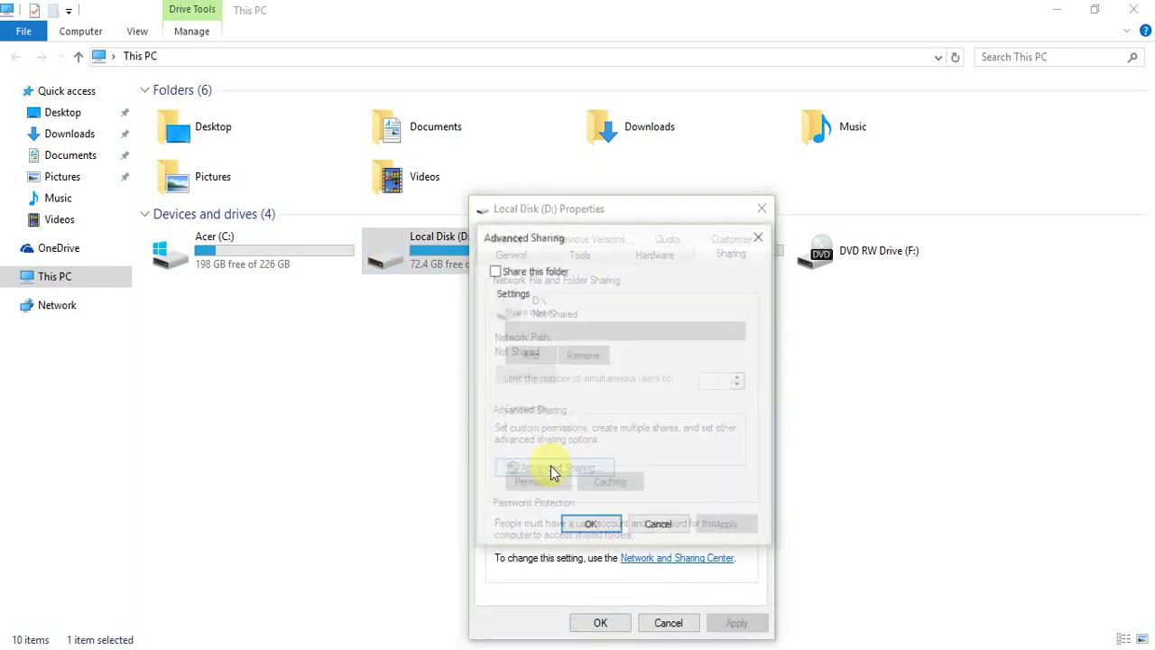
left_click(496, 272)
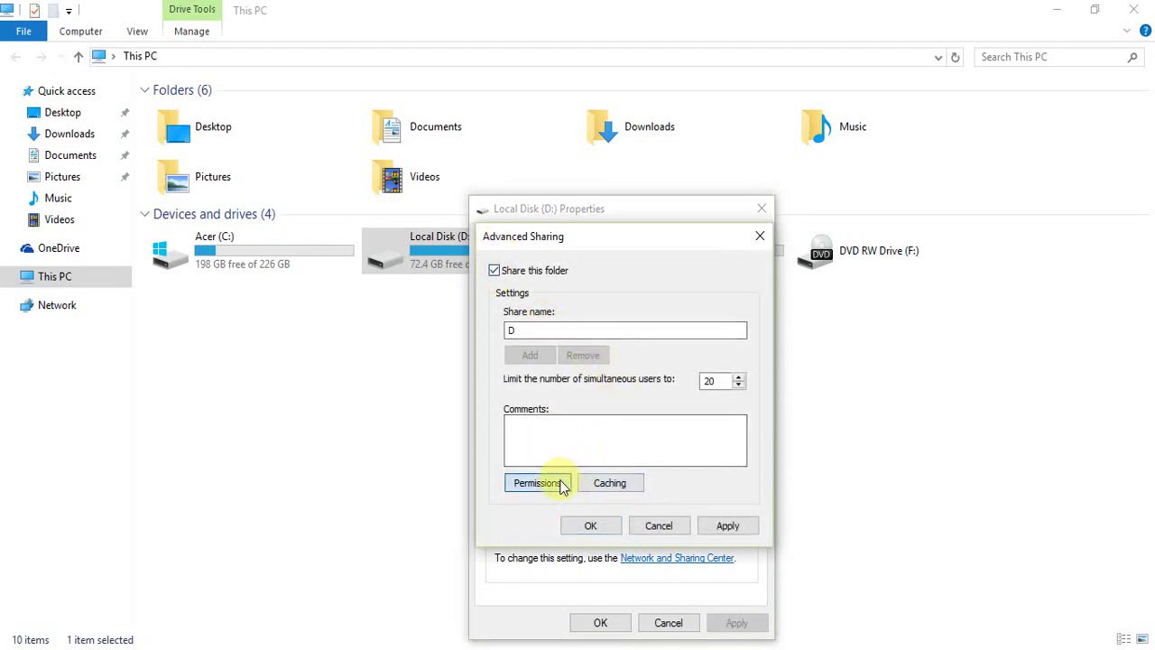
- Allow Everyone Full Control in the share permissions for D and apply the advanced sharing settings
left_click(538, 483)
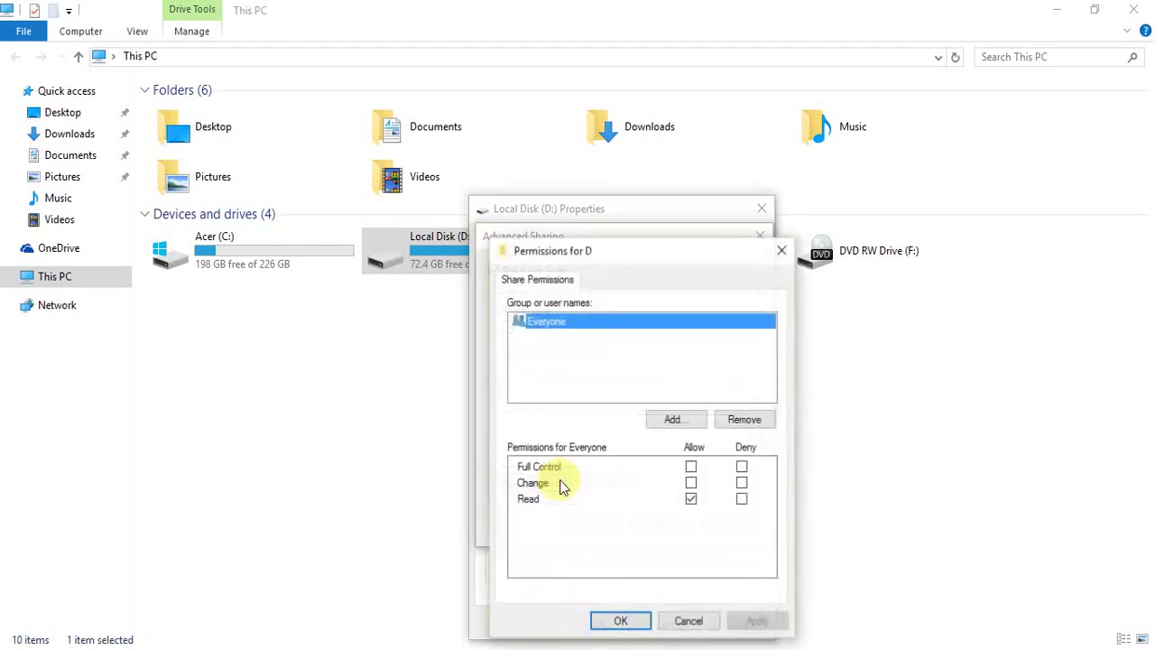
left_click(691, 468)
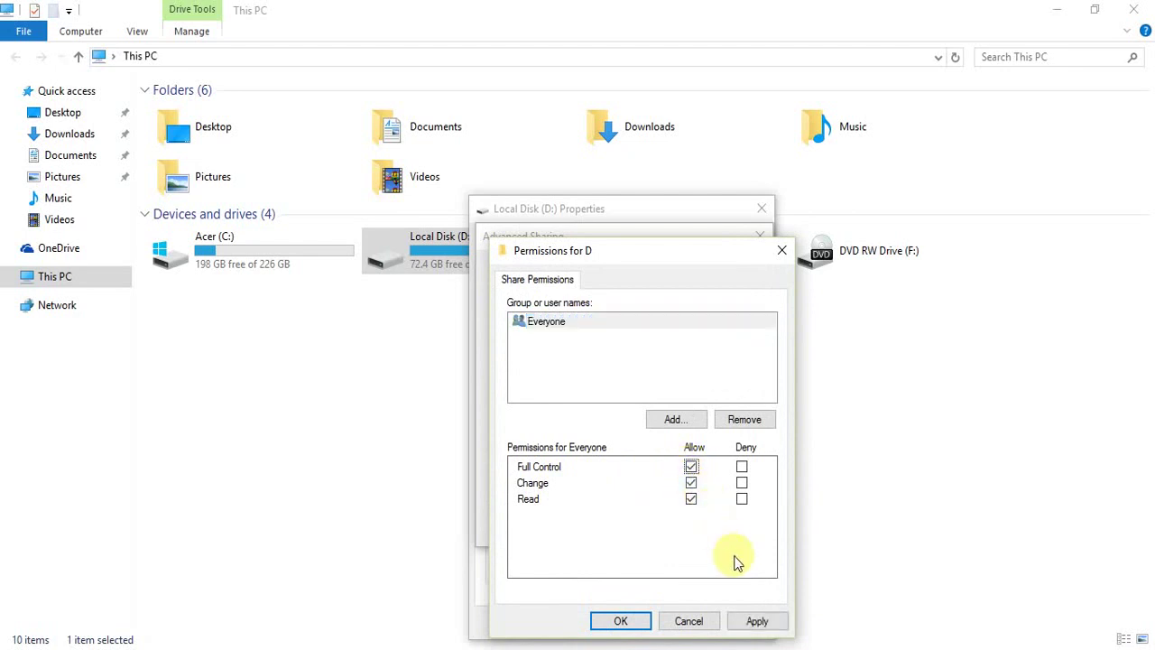
left_click(758, 623)
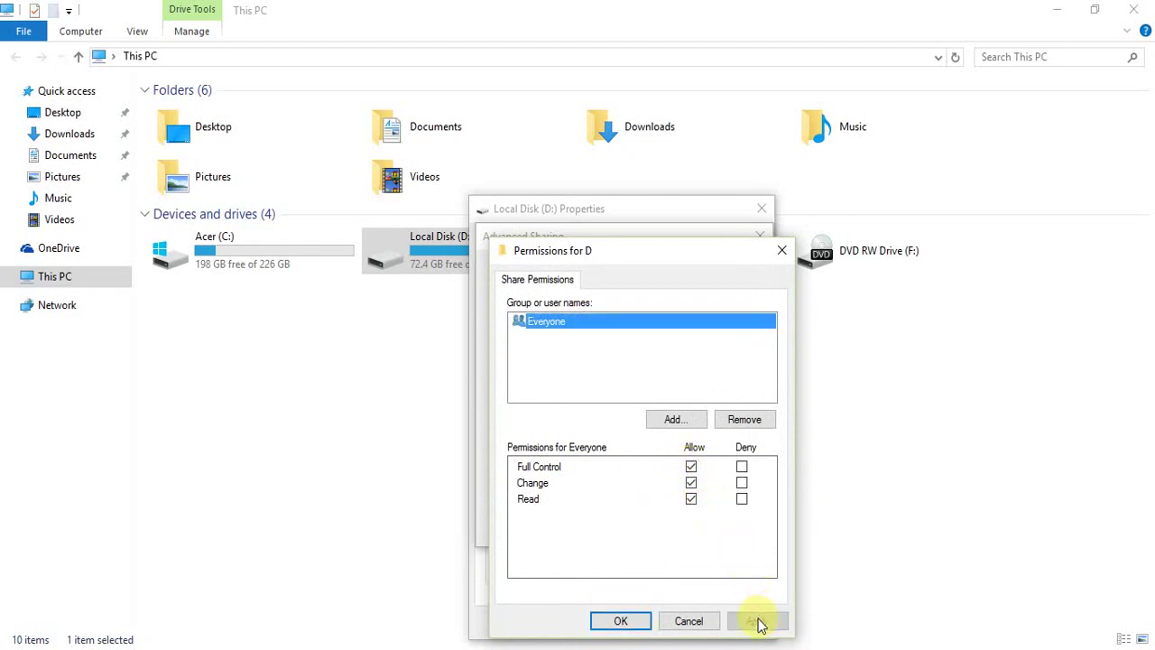
left_click(622, 621)
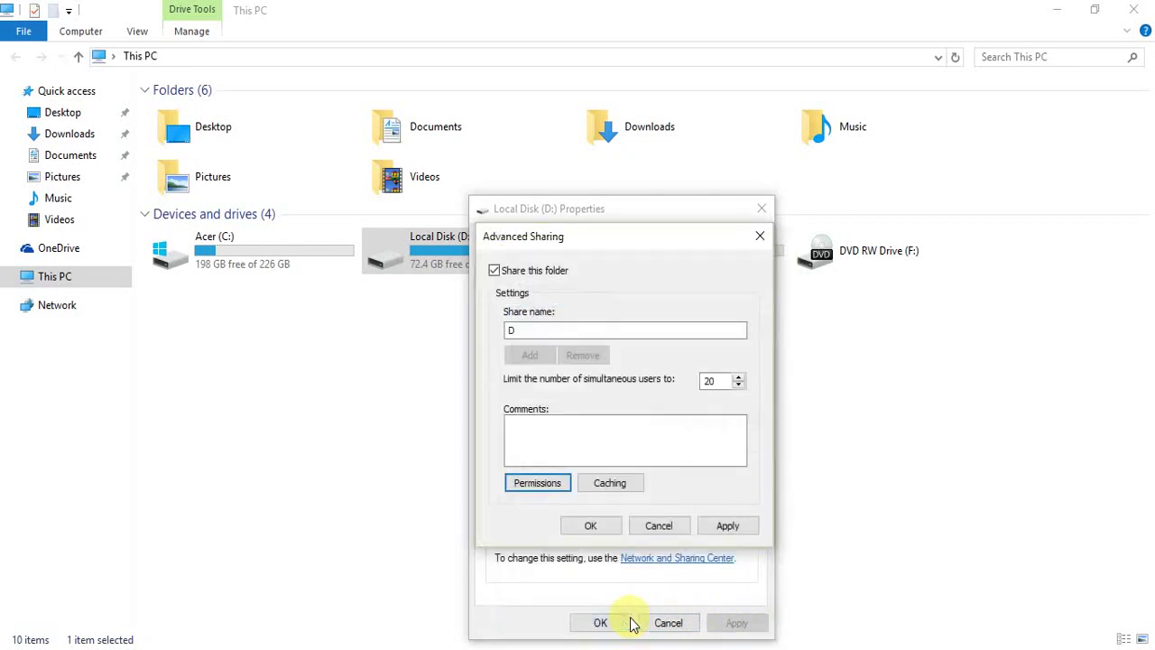
left_click(743, 531)
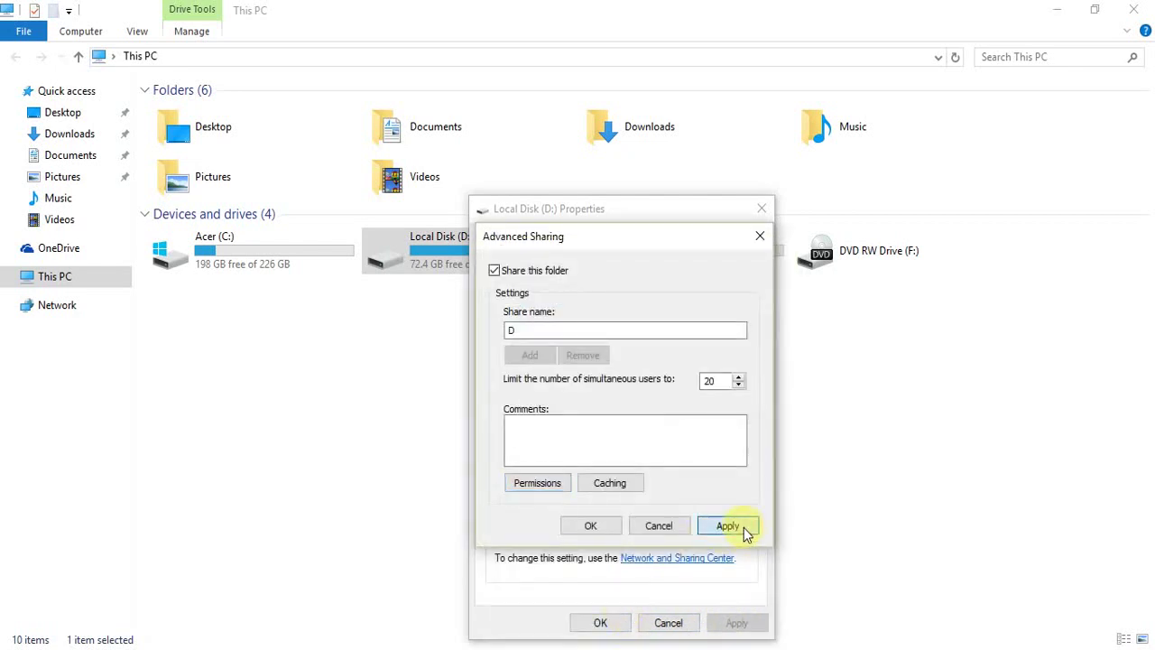
left_click(596, 529)
- In the advanced sharing settings, turn on network discovery for the Guest or Public and Private profiles, plus file and printer sharing for Private
left_click(650, 562)
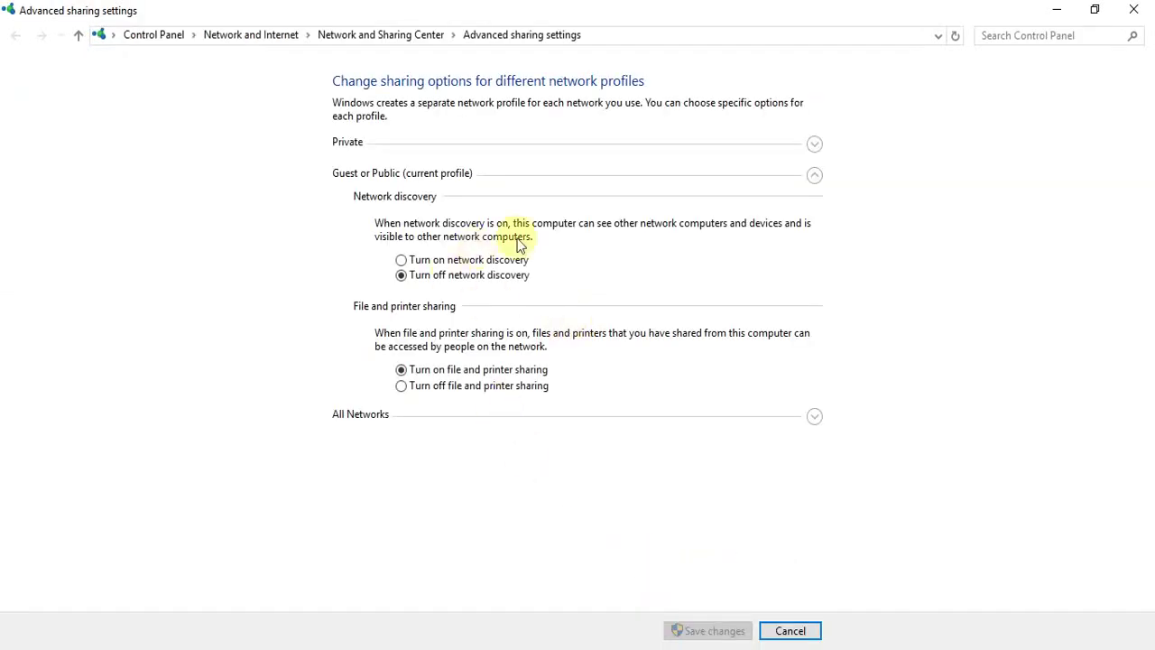
left_click(402, 261)
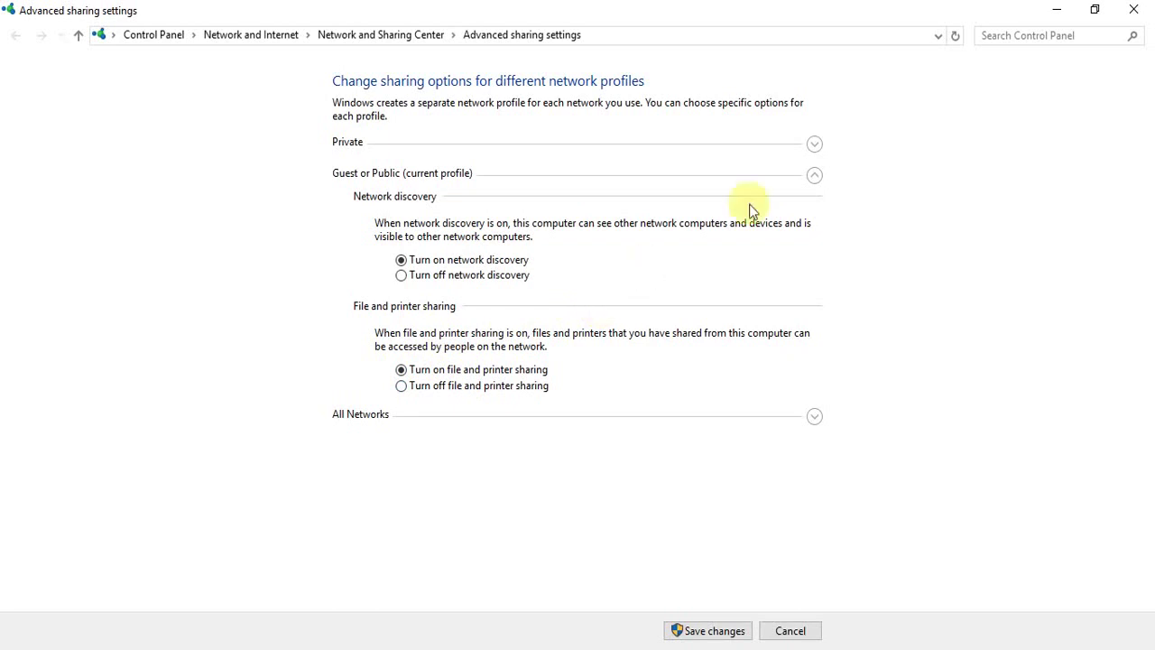
left_click(814, 146)
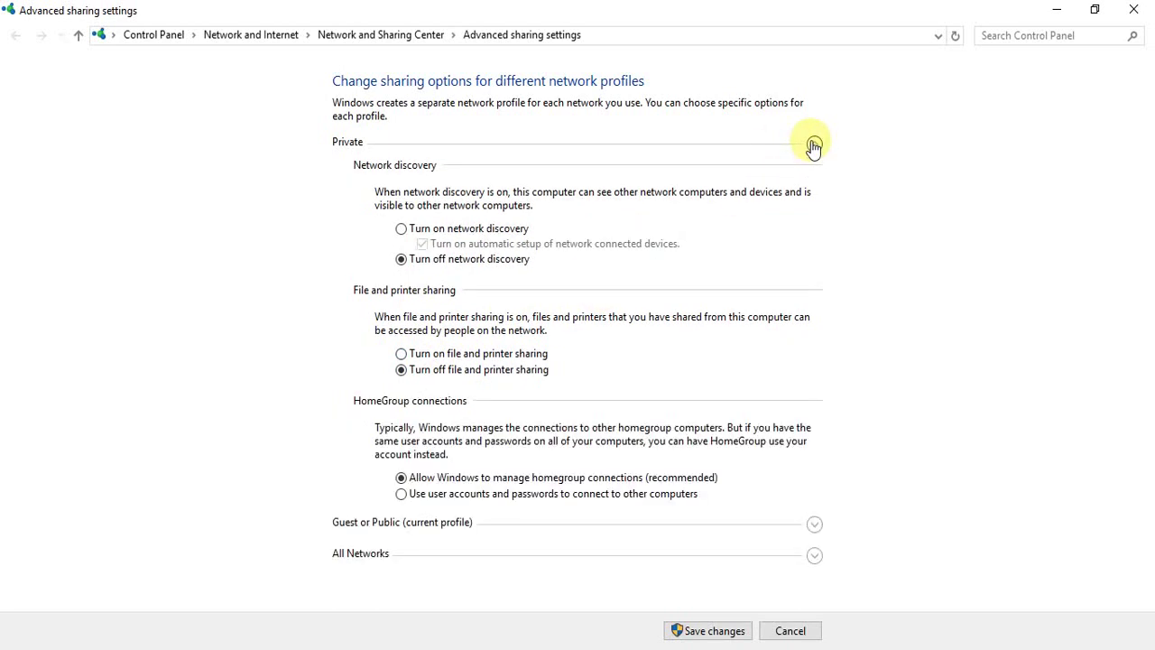
left_click(401, 229)
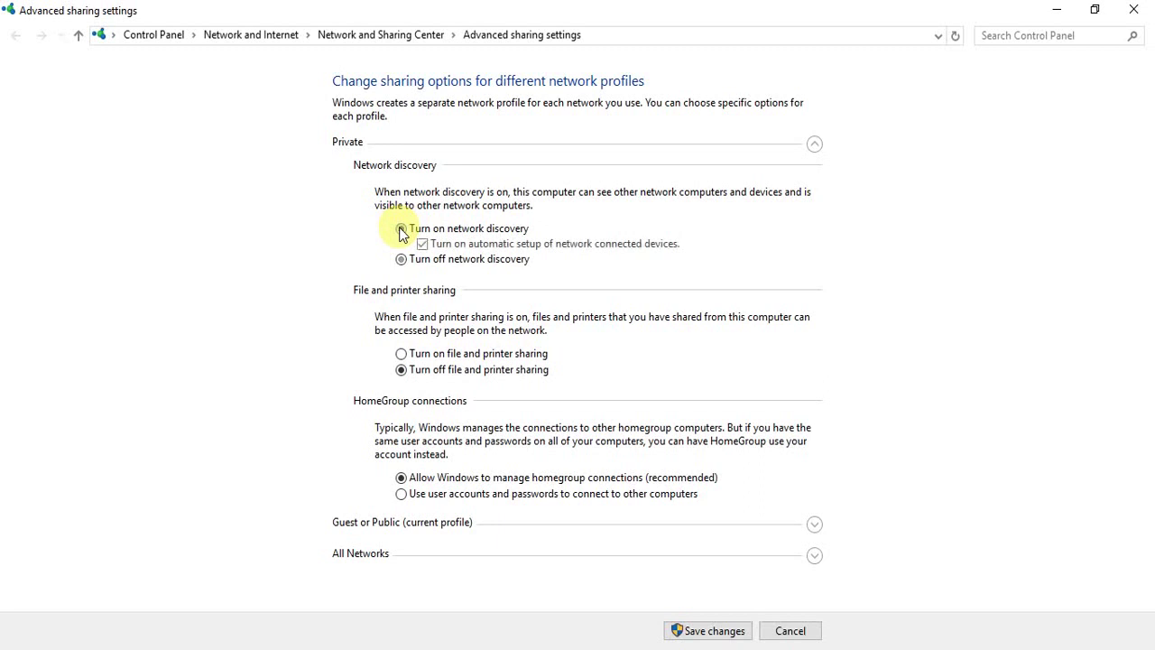
left_click(402, 356)
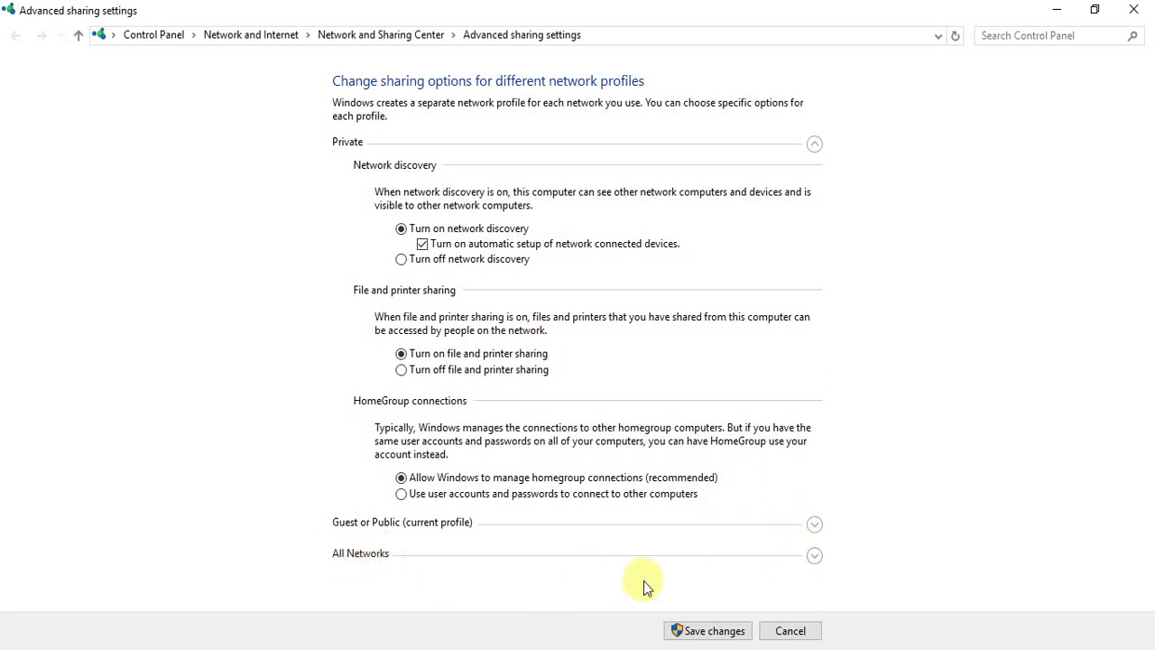
- For All Networks, turn on Public folder sharing, turn off password protected sharing, and save the changes
left_click(814, 556)
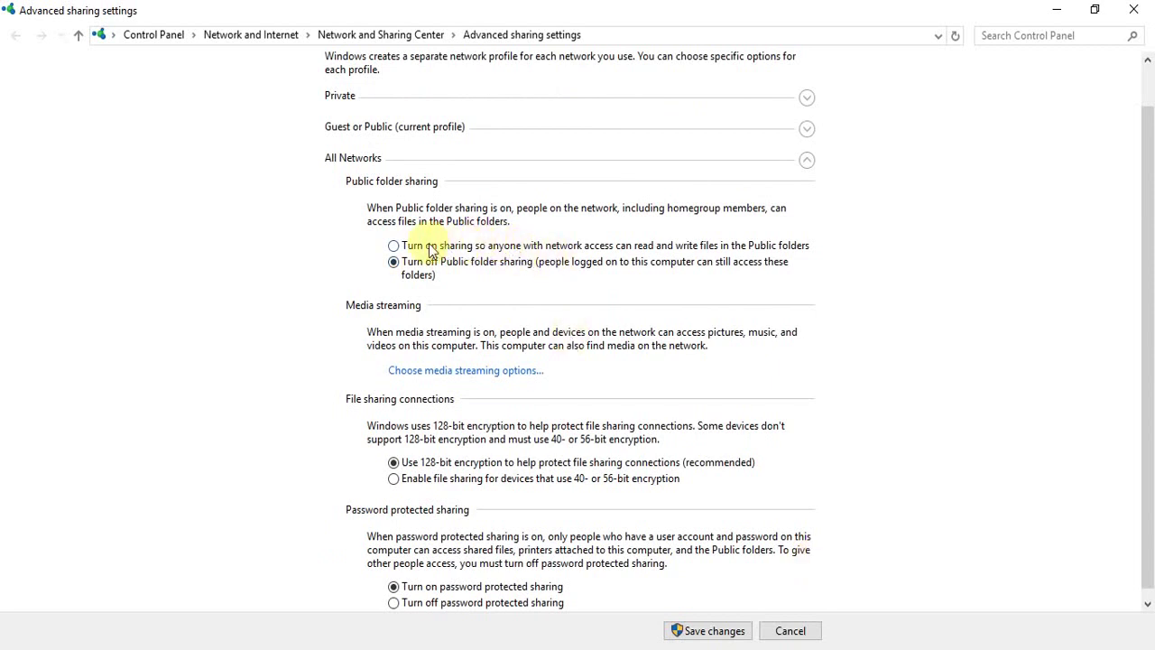
left_click(395, 248)
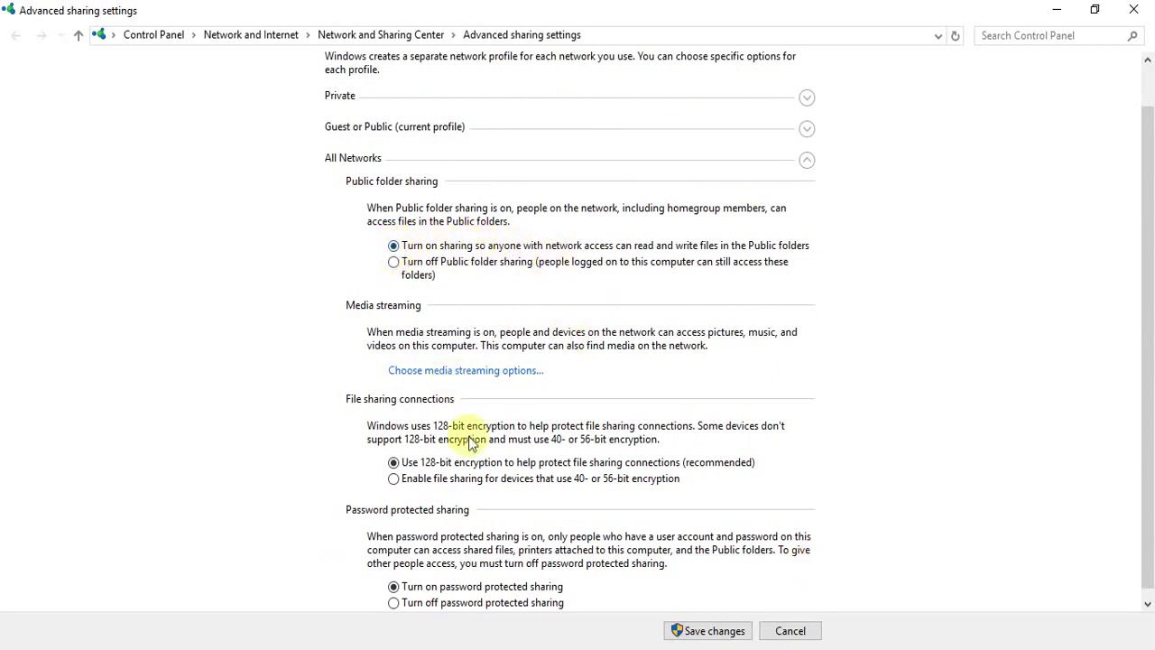
left_click(1146, 604)
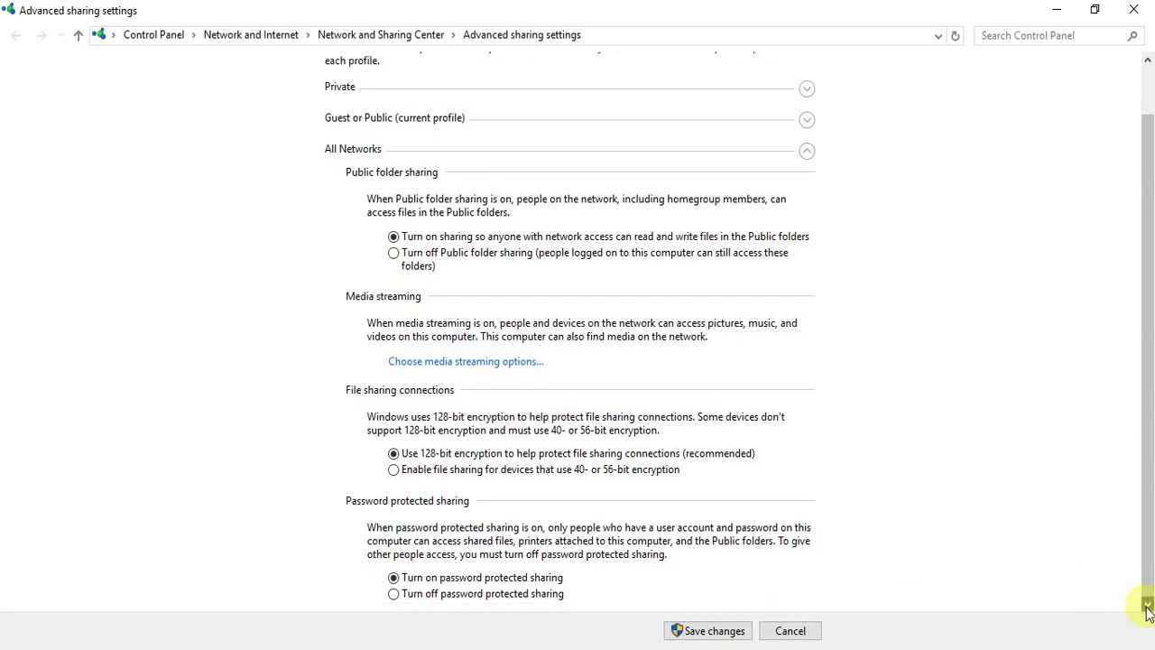
left_click(393, 595)
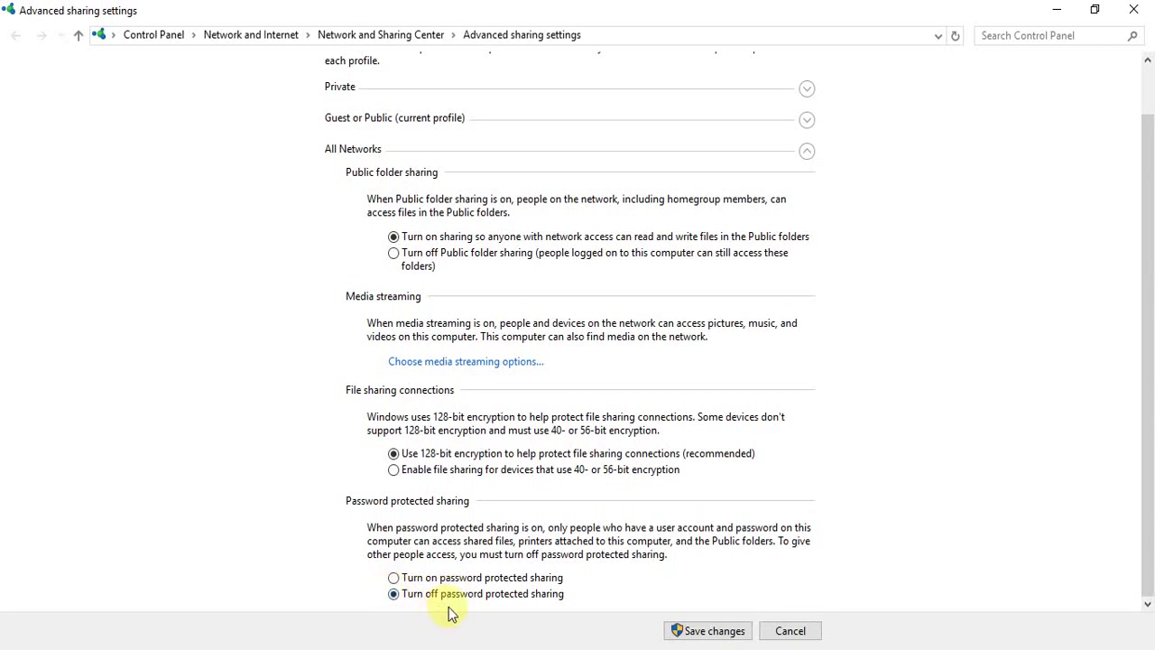
left_click(705, 633)
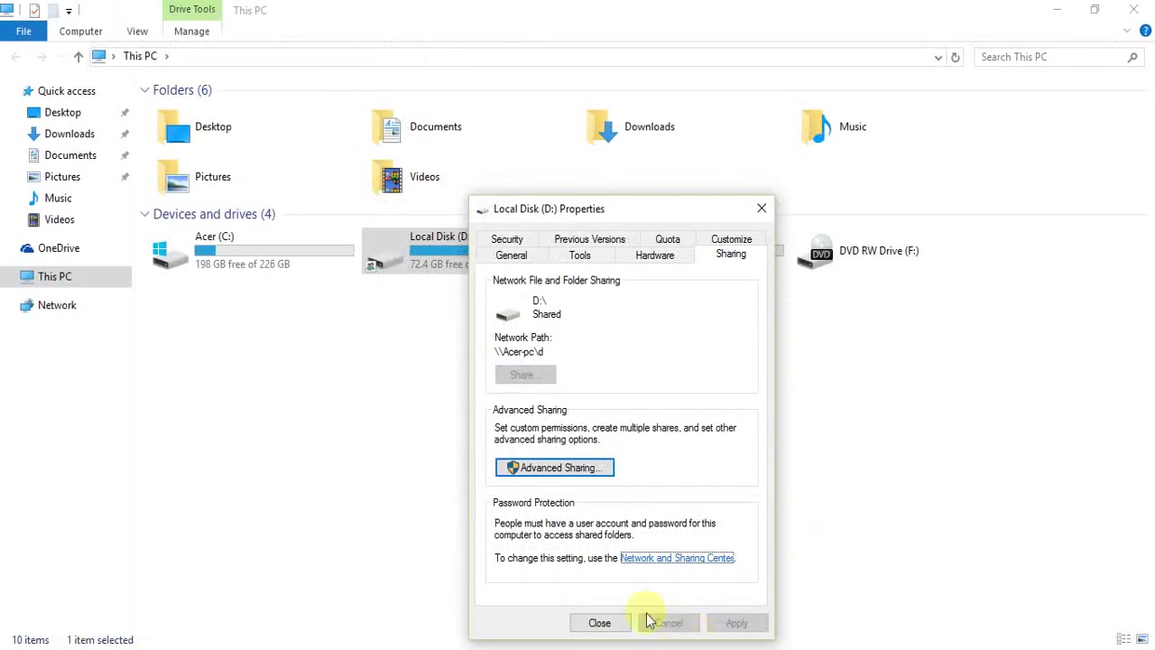
- Start adding a user or group to drive D's security permissions, opening the advanced search with ACER-PC as the location
left_click(506, 240)
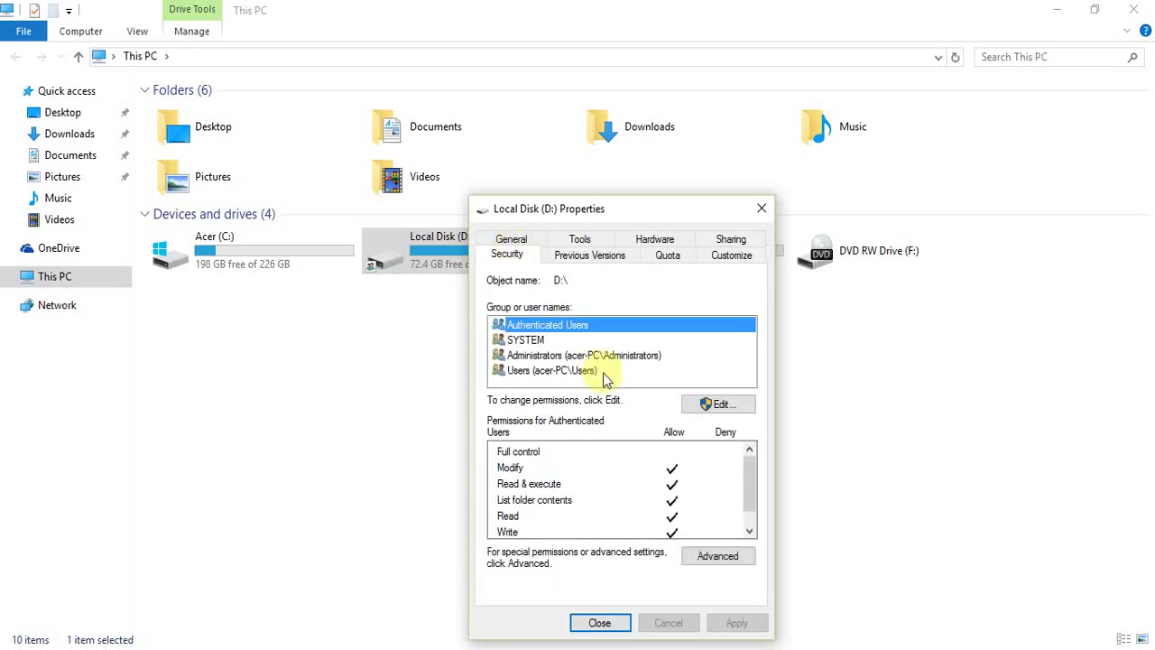
left_click(721, 407)
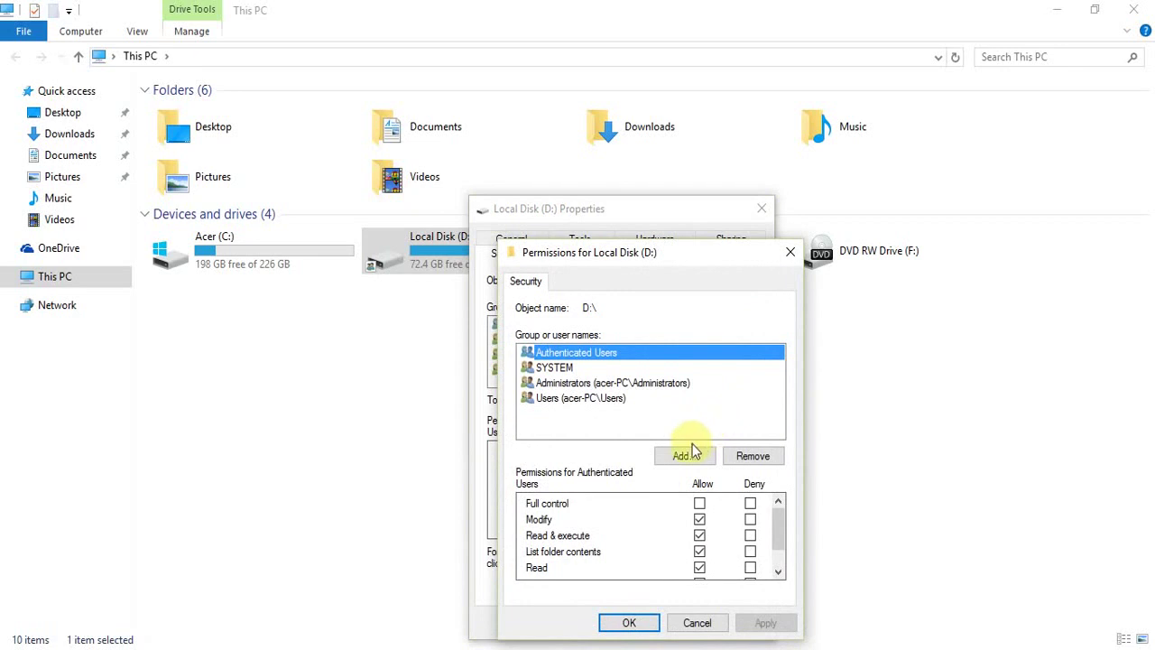
left_click(702, 464)
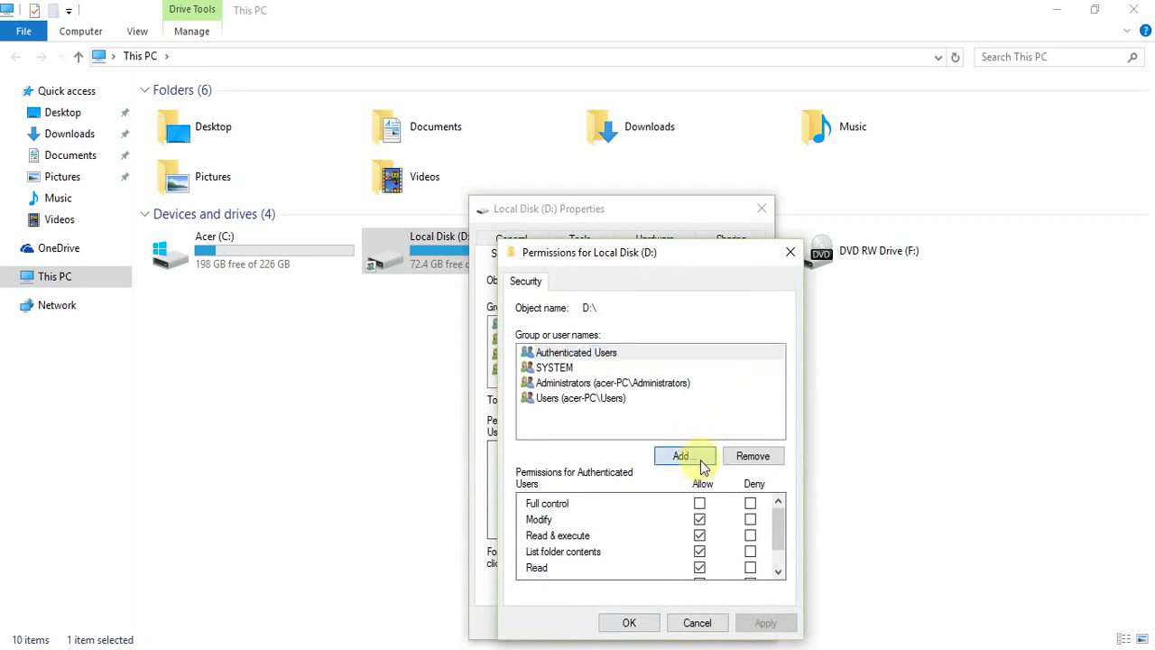
left_click(825, 372)
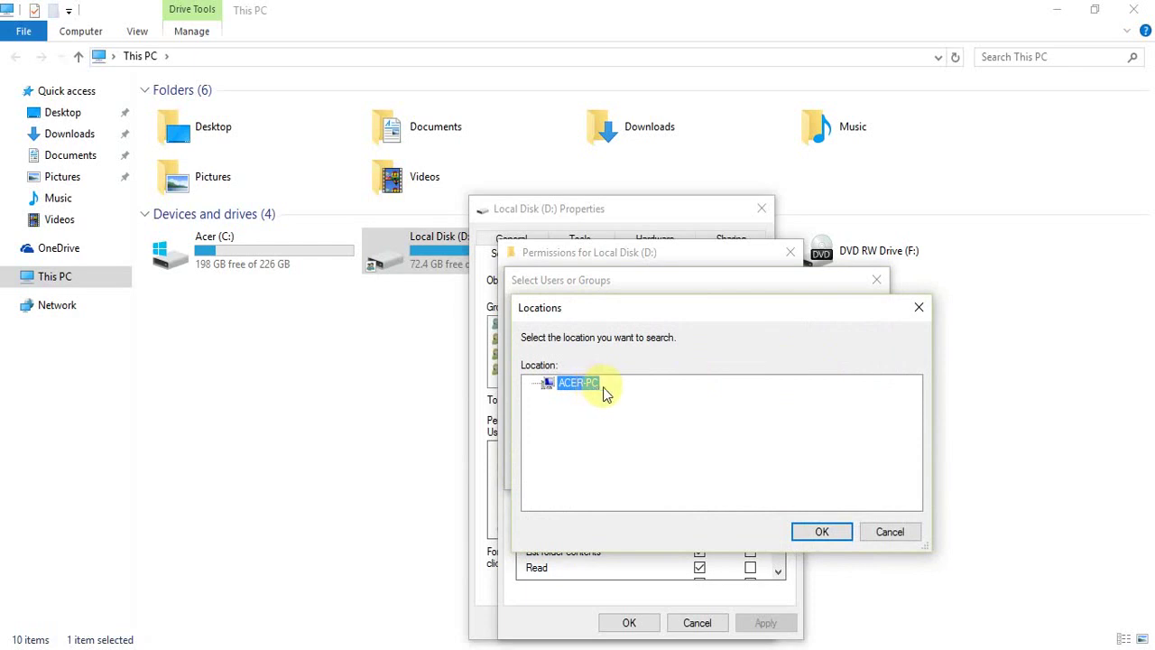
left_click(820, 529)
left_click(567, 473)
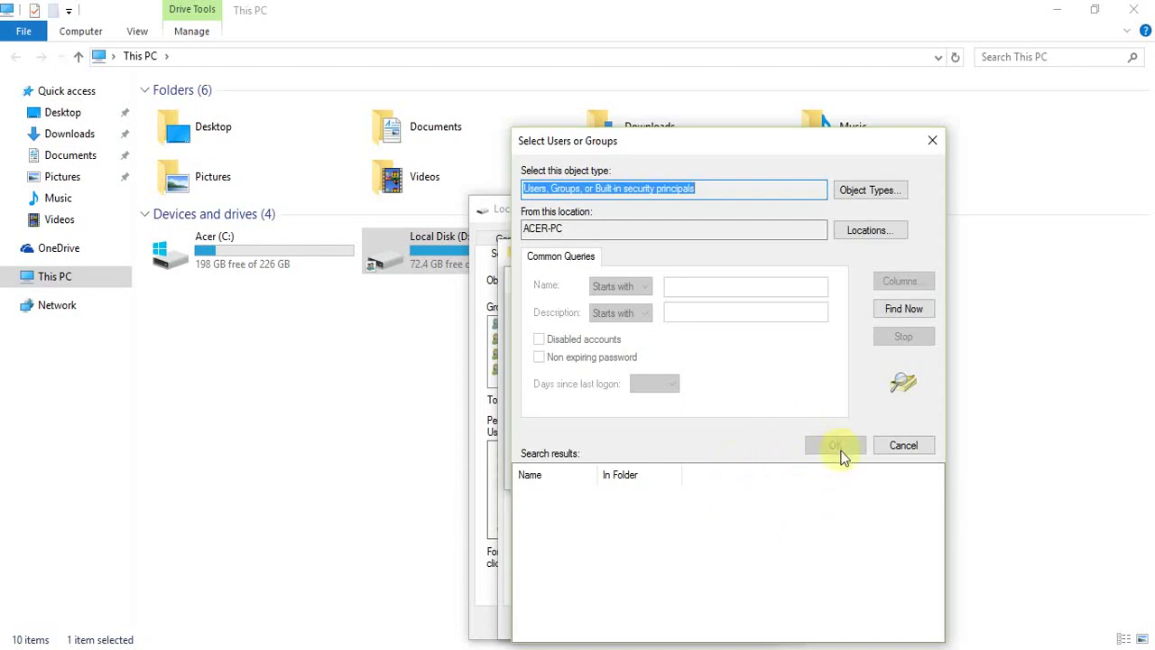
left_click(607, 512)
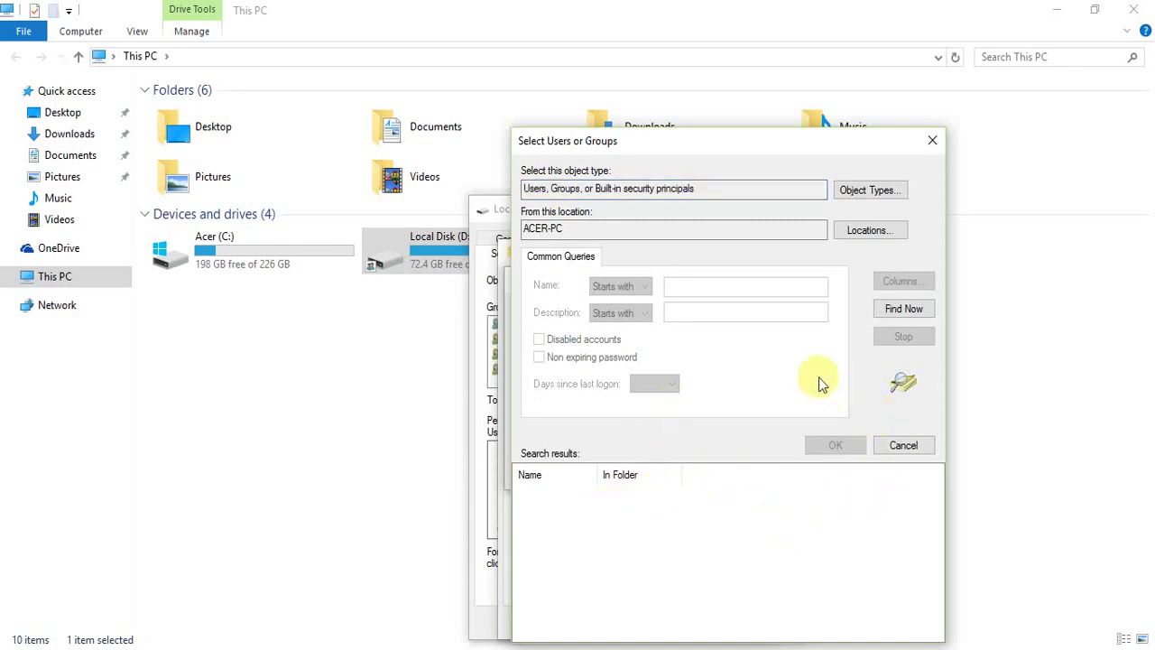
- Find and add the Everyone group to drive D's security permissions and allow it Full control
left_click(902, 309)
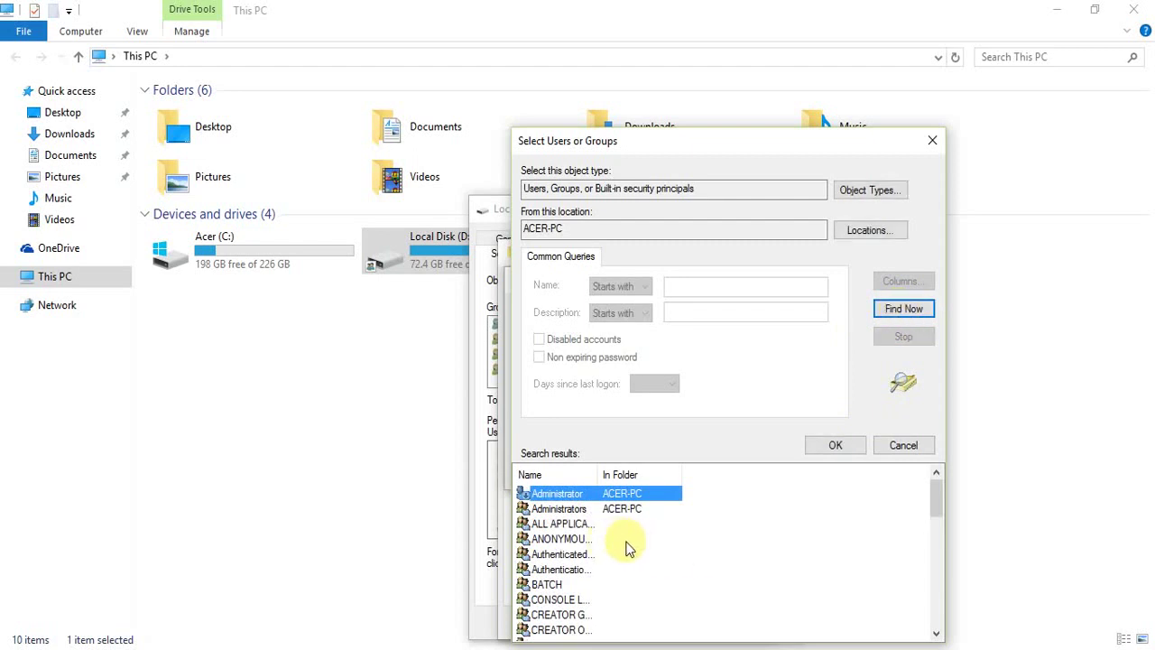
scroll(628, 548, "down", 5)
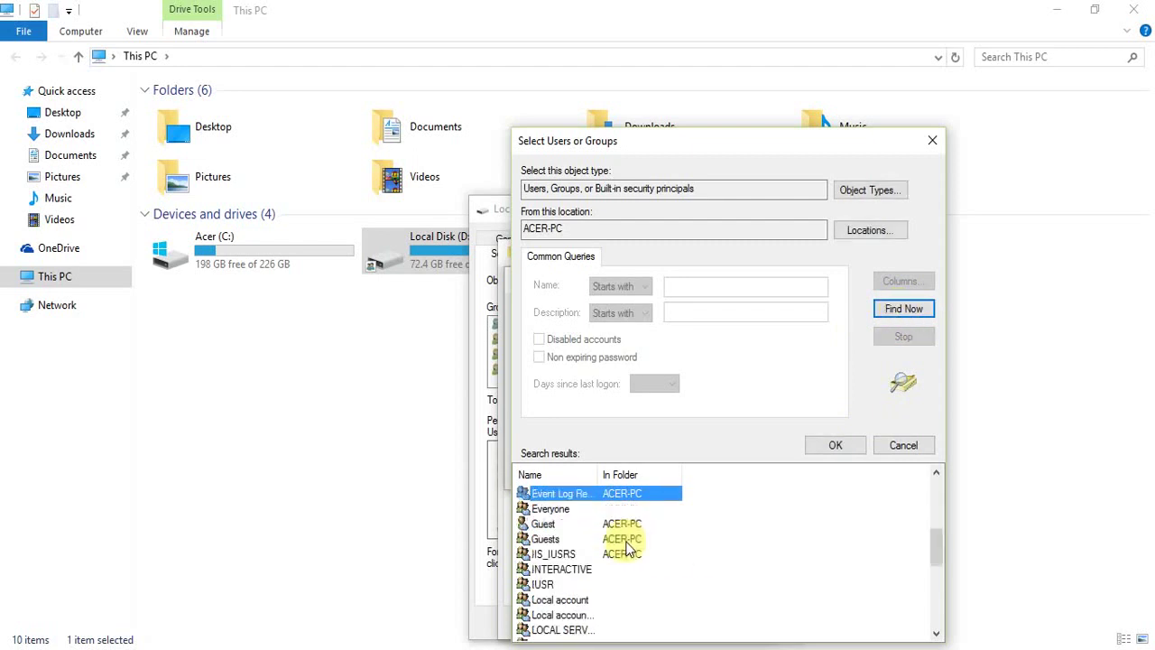
left_click(564, 511)
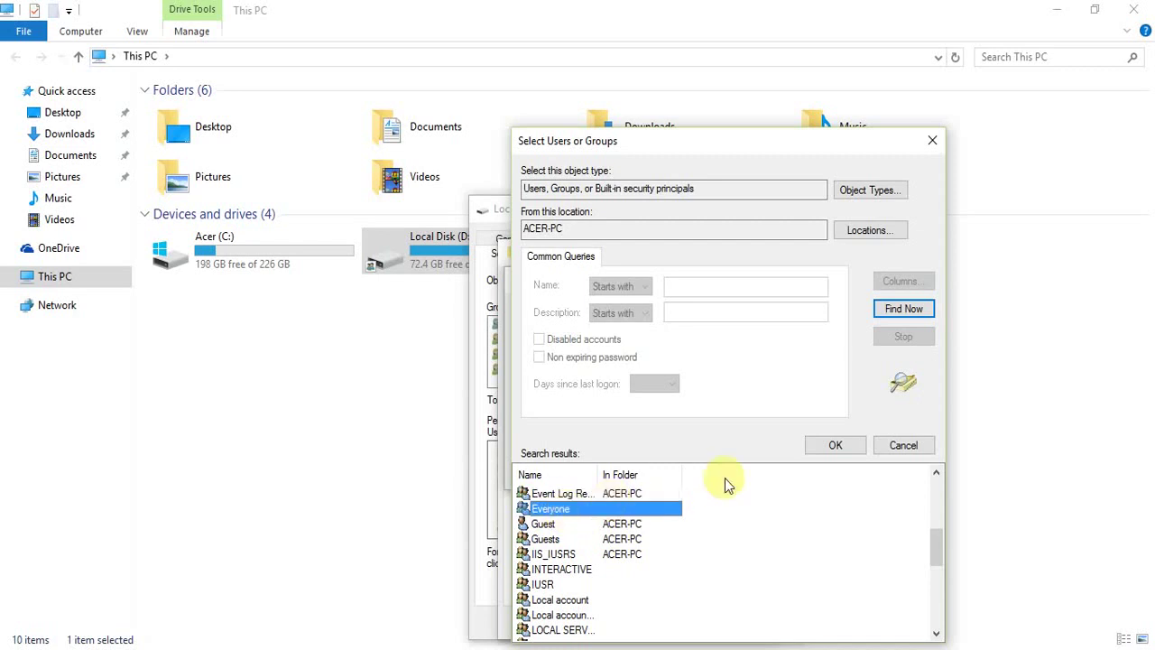
left_click(830, 446)
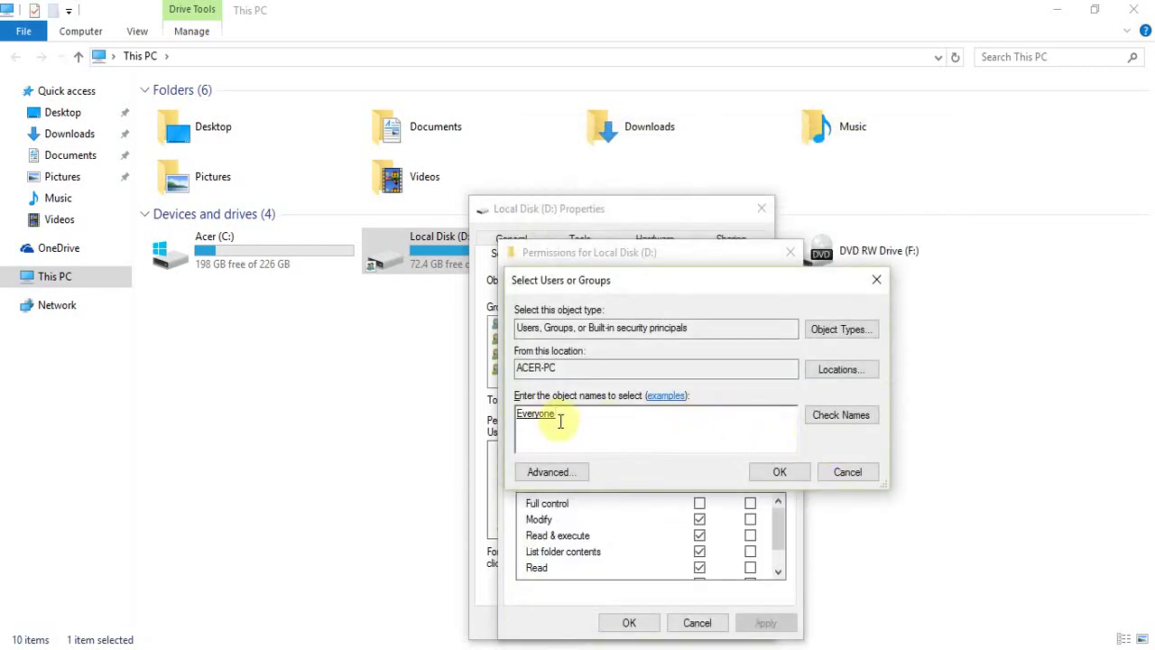
left_click(776, 473)
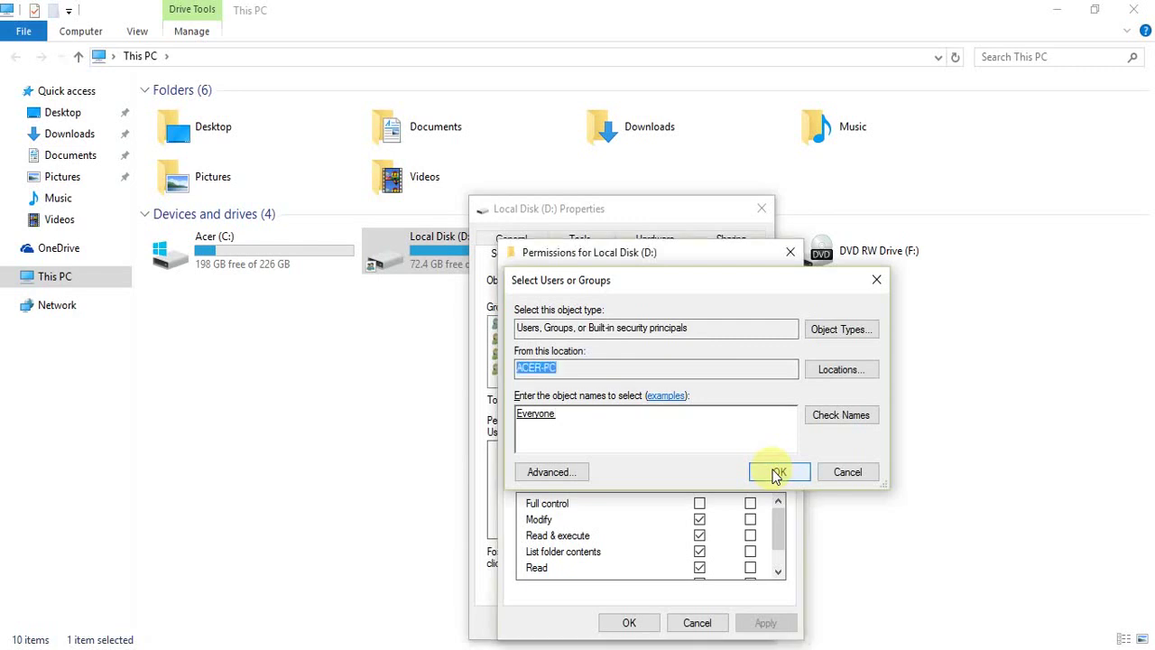
left_click(701, 508)
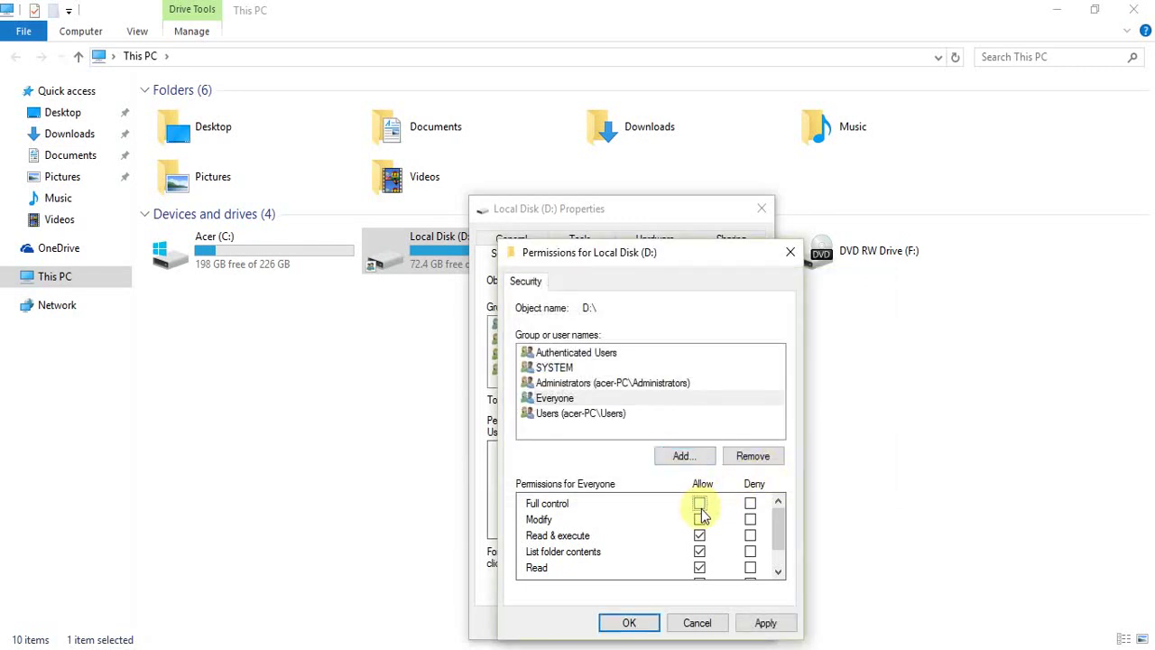
left_click(764, 624)
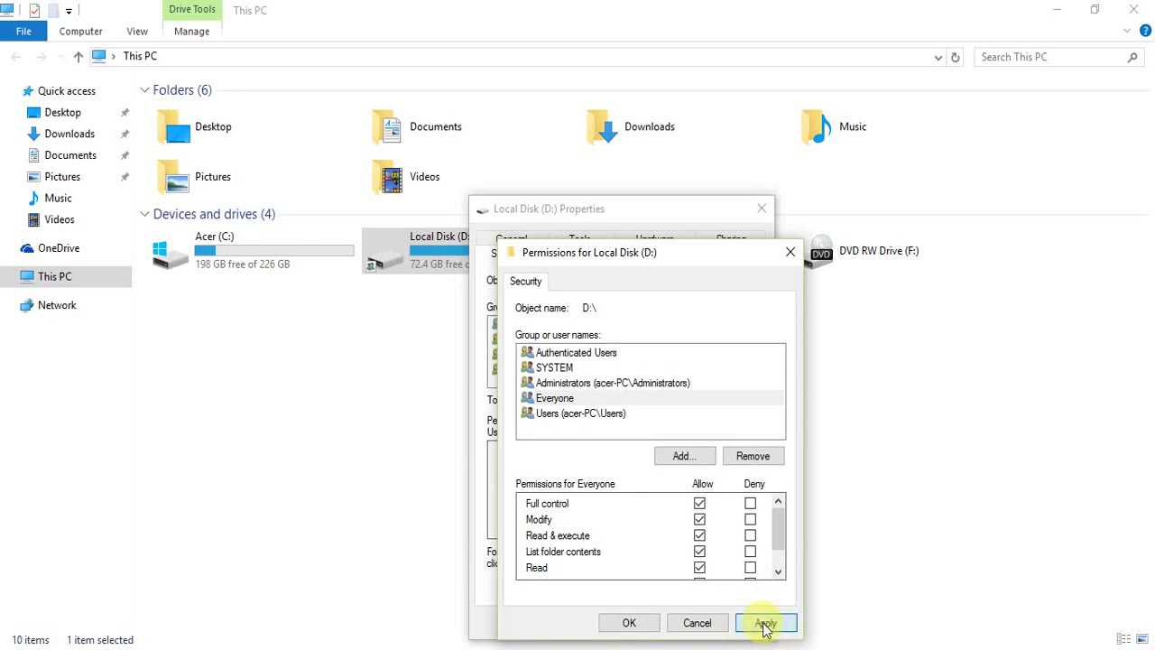
- Apply the Full control permission for Everyone on Local Disk (D:) and close the drive's properties
left_click(764, 624)
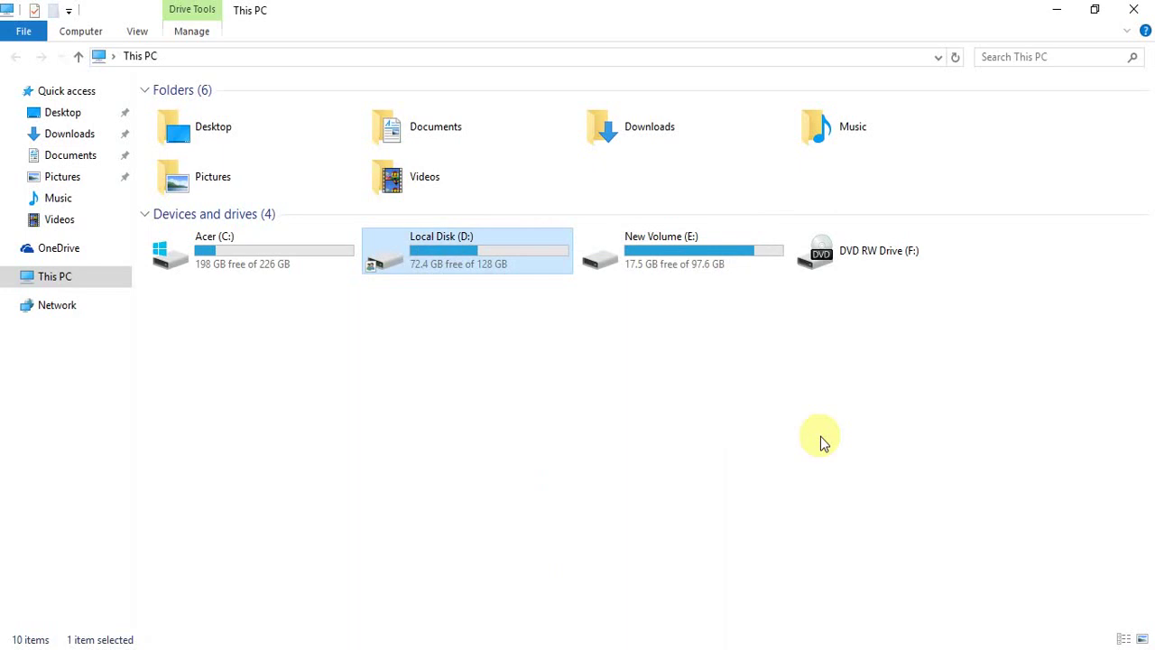
left_click(515, 648)
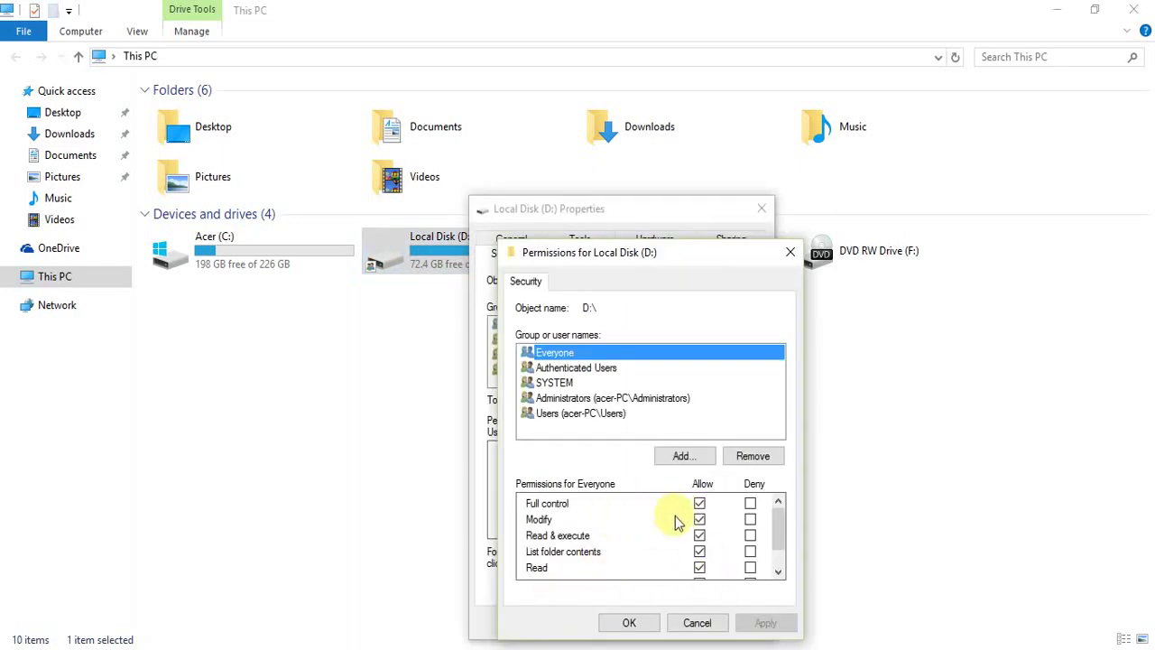
left_click(644, 624)
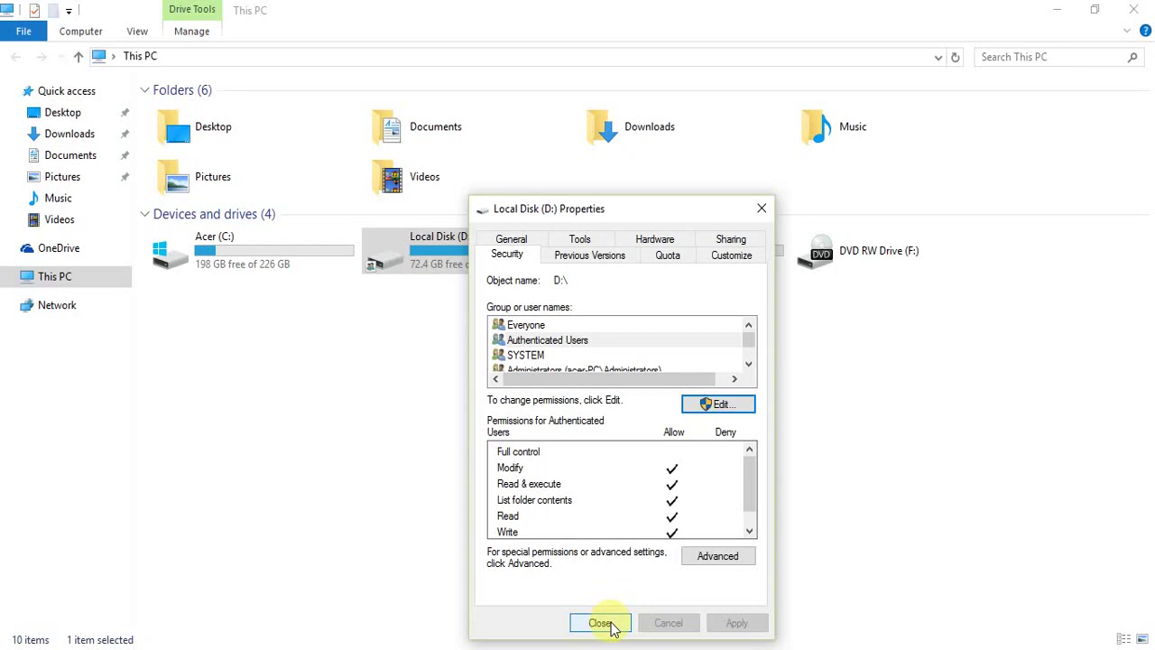
left_click(601, 622)
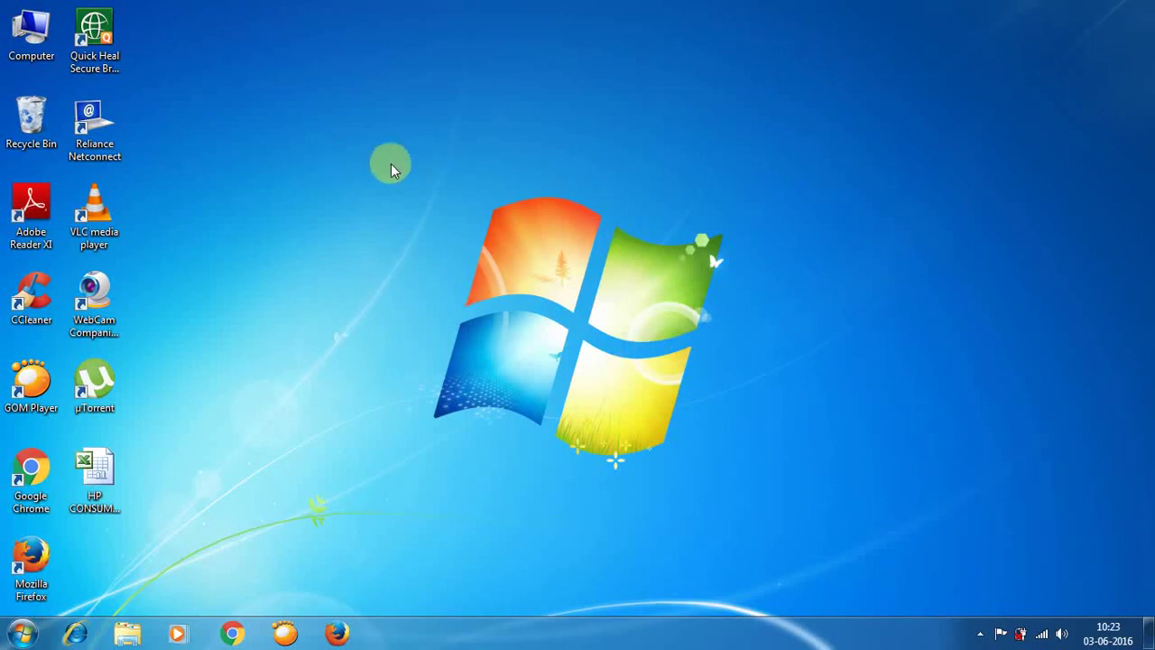
- On the Windows 7 computer, view the basic system information, including edition, computer name and workgroup, and close it
right_click(38, 34)
left_click(96, 192)
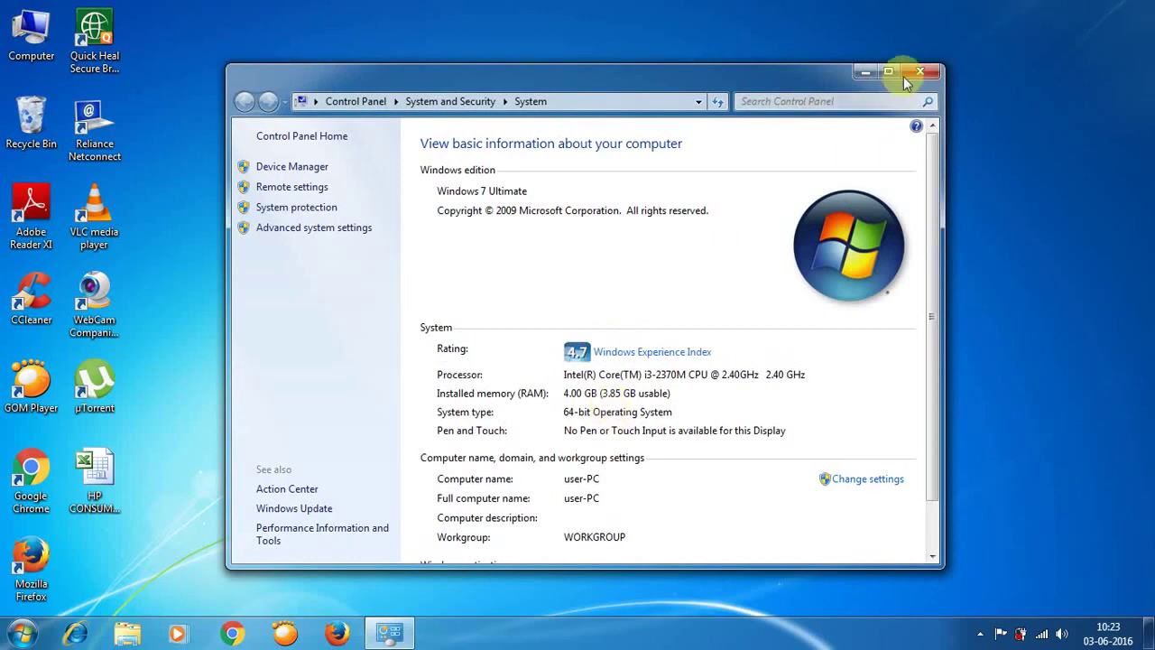
left_click(888, 71)
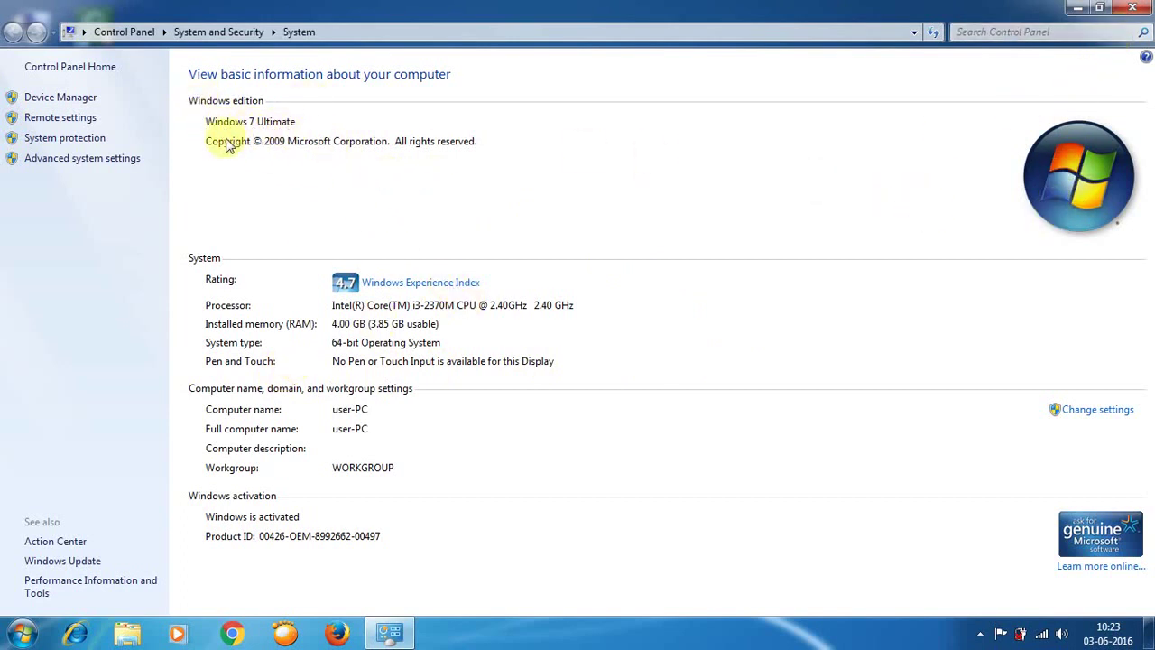
left_click(1139, 8)
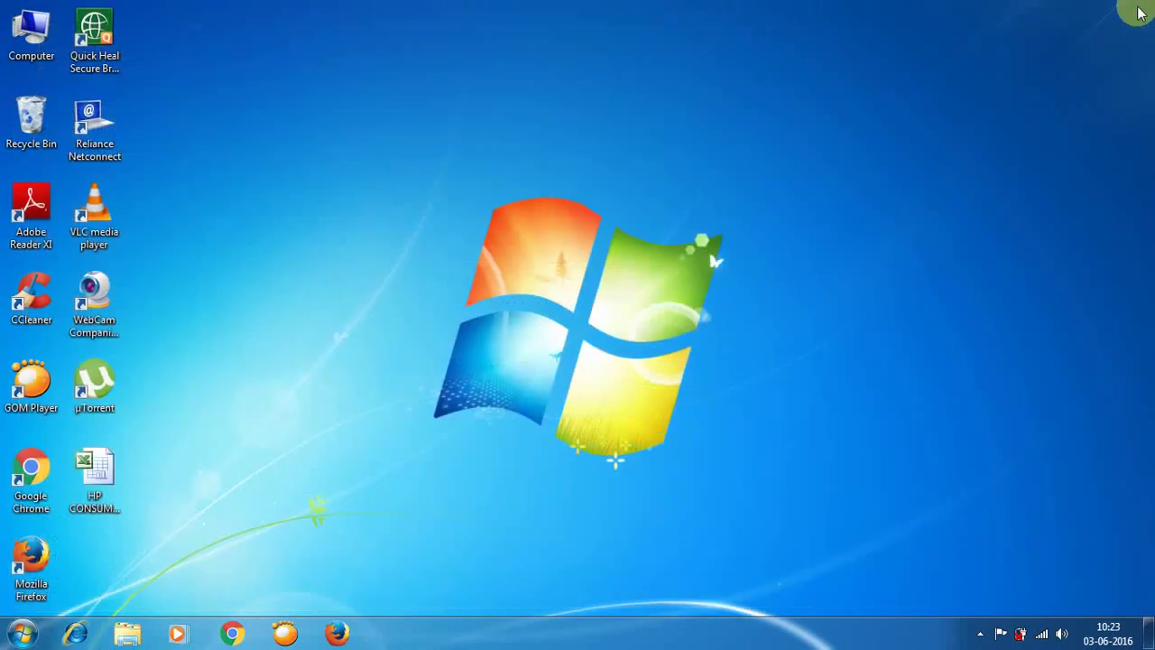
- Browse the computer's drives and open the sharing properties of New Volume (D:)
double_click(37, 39)
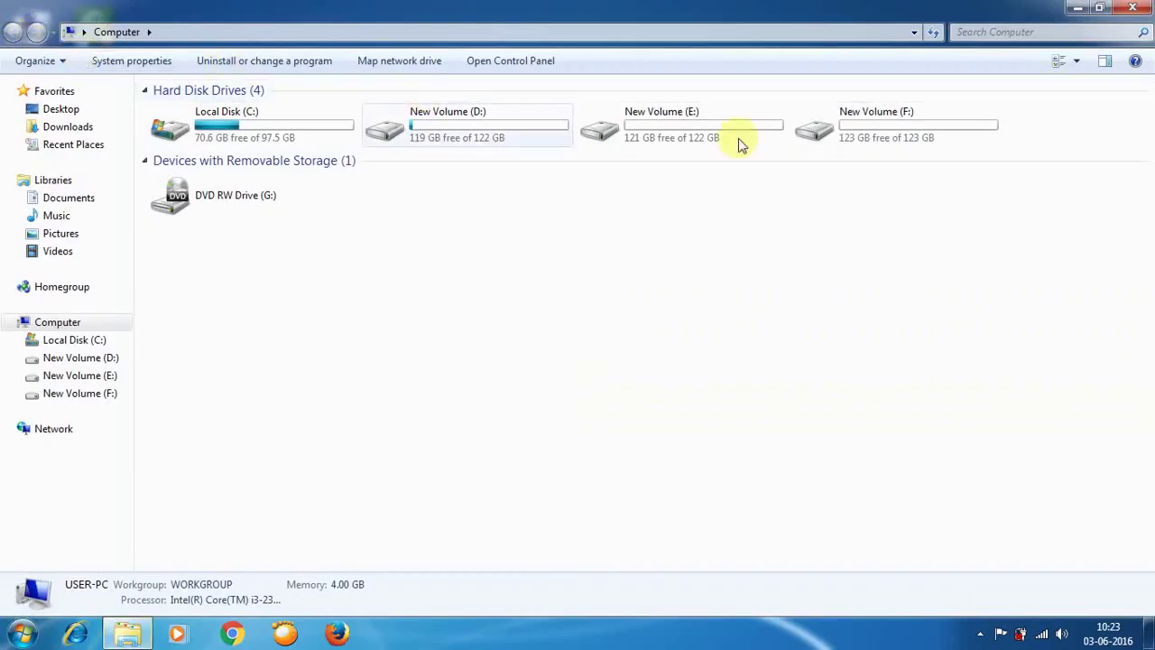
double_click(451, 138)
left_click(13, 34)
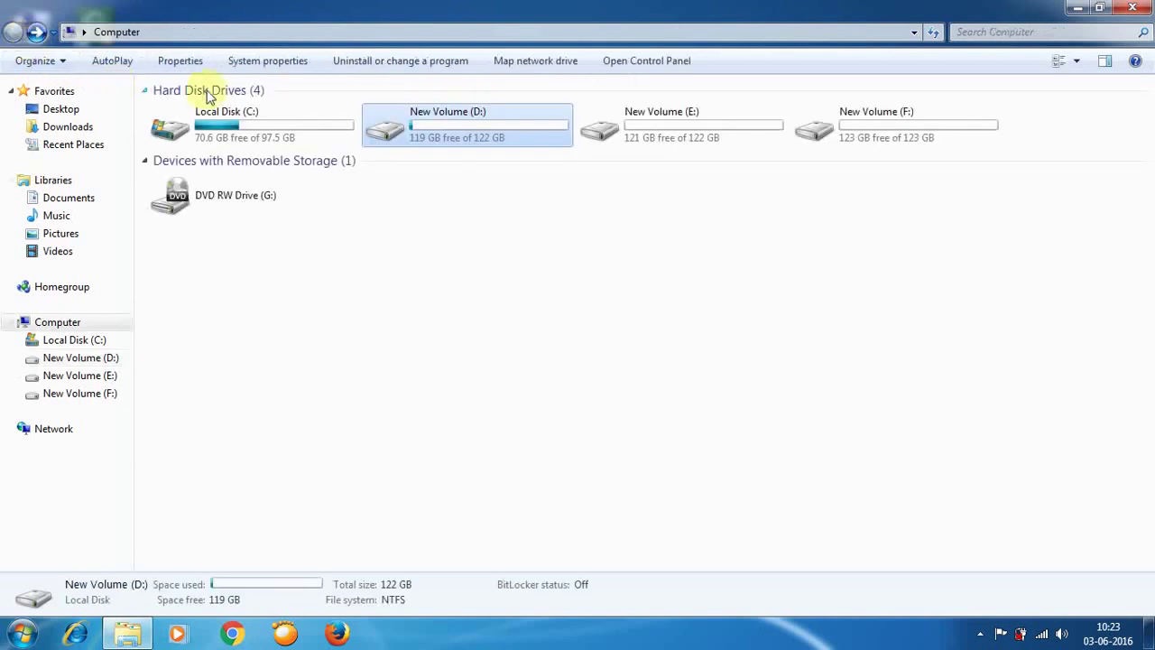
right_click(476, 130)
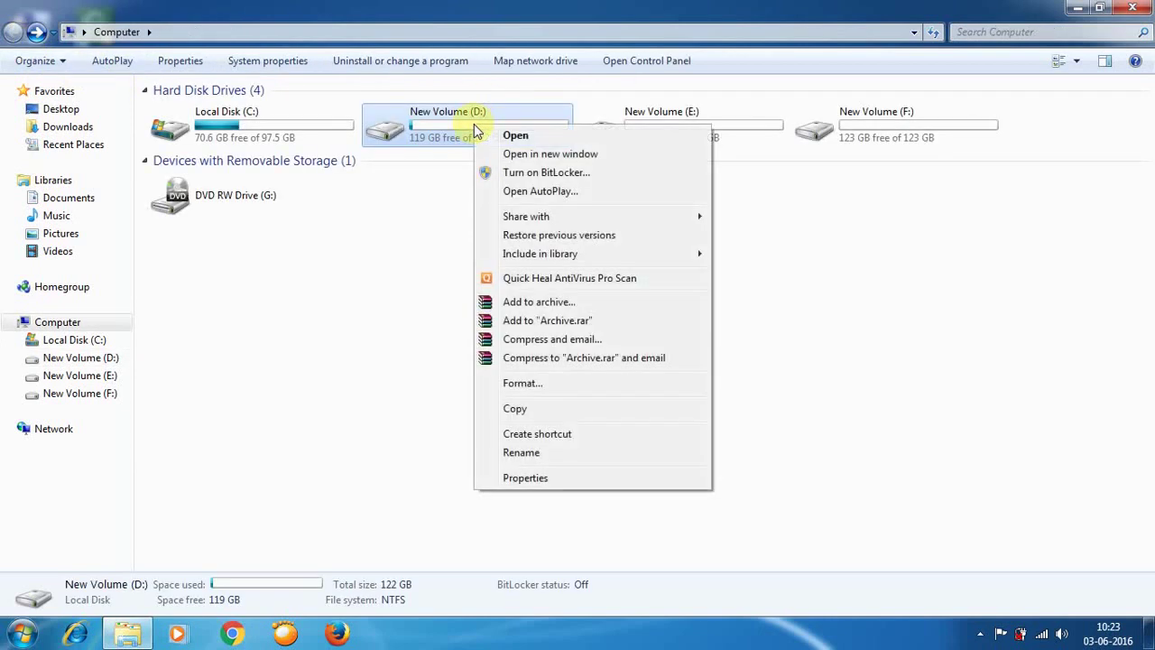
left_click(536, 482)
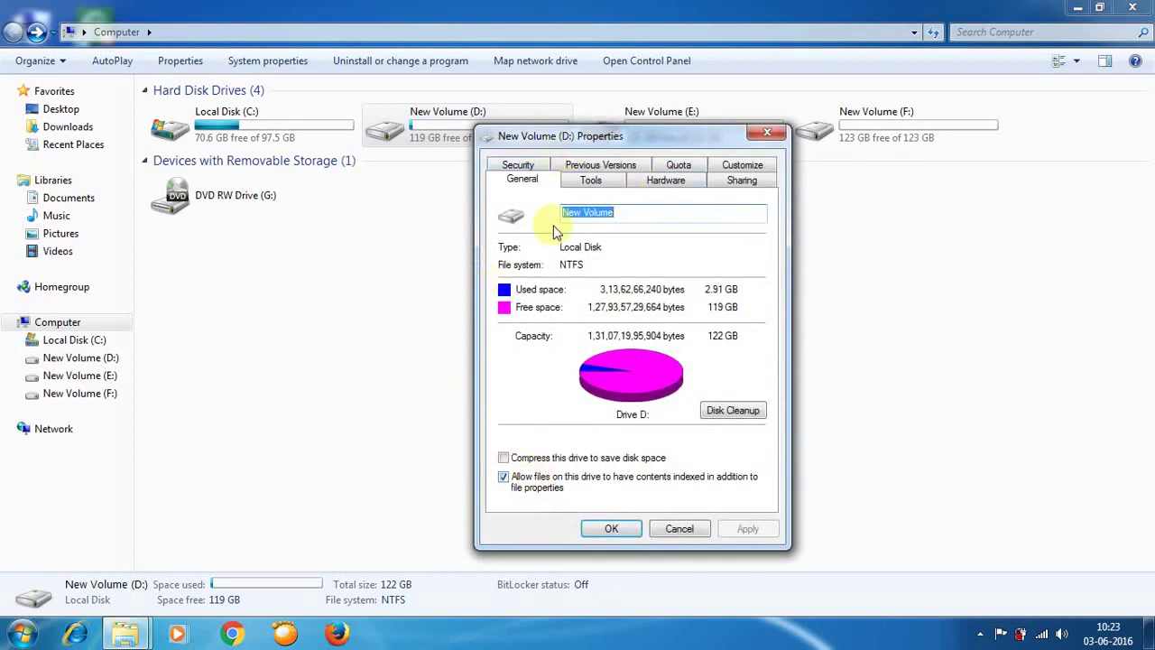
left_click(740, 185)
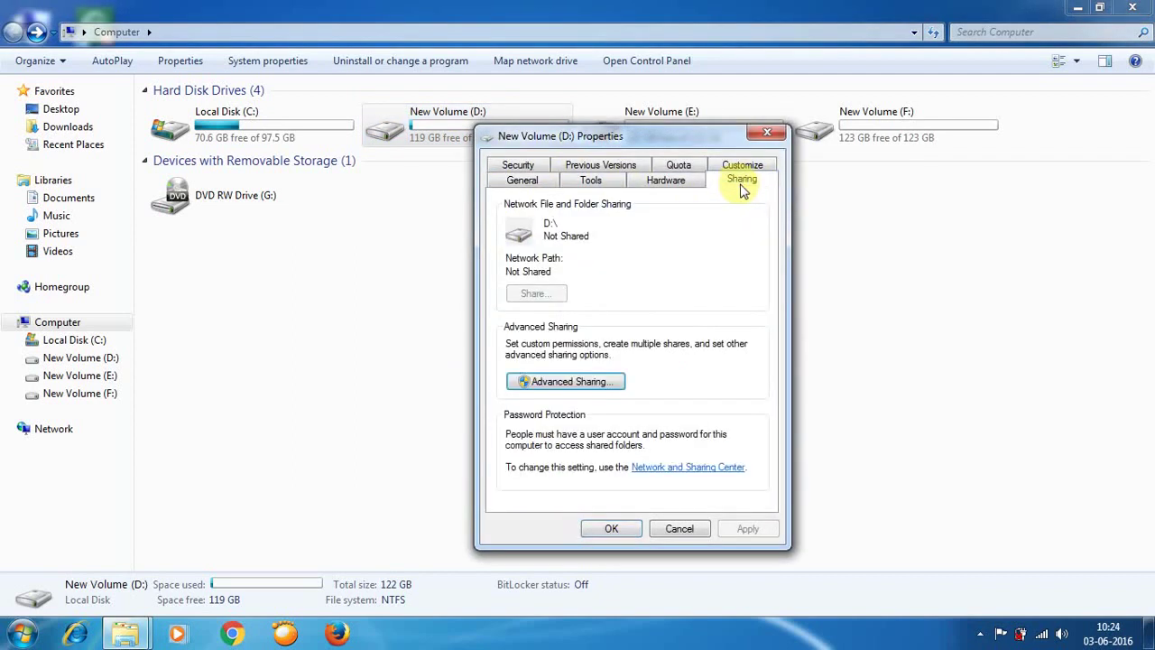
- Share New Volume (D:) under the share name D, allowing Everyone Full Control, and apply the advanced sharing settings
left_click(559, 390)
left_click(504, 194)
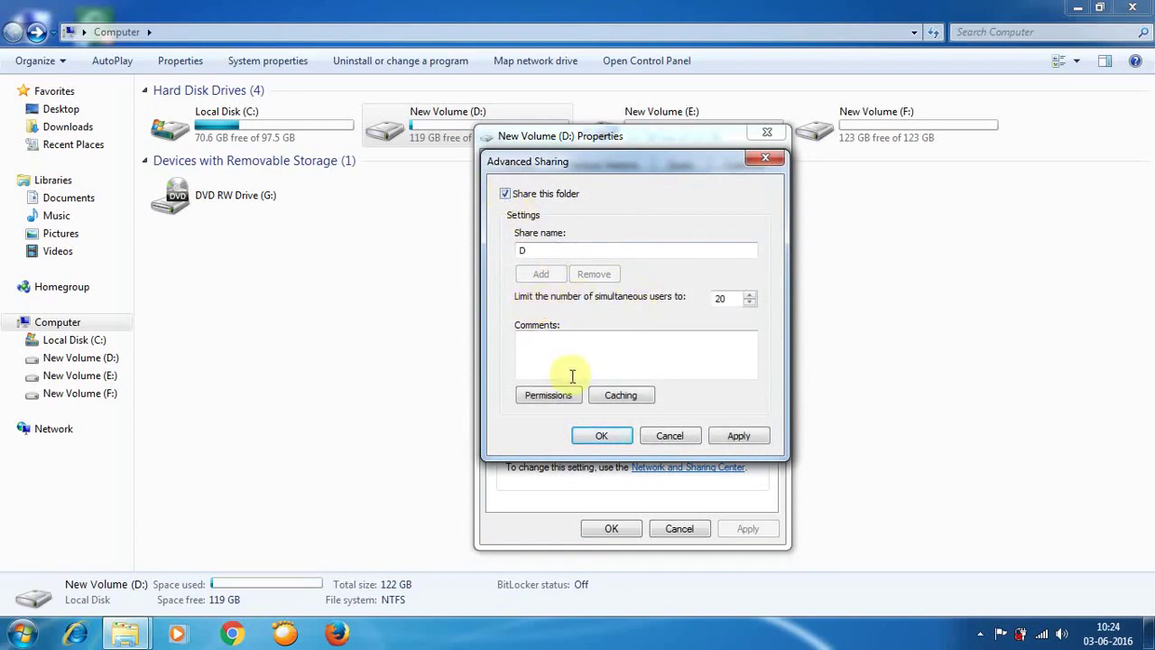
left_click(555, 399)
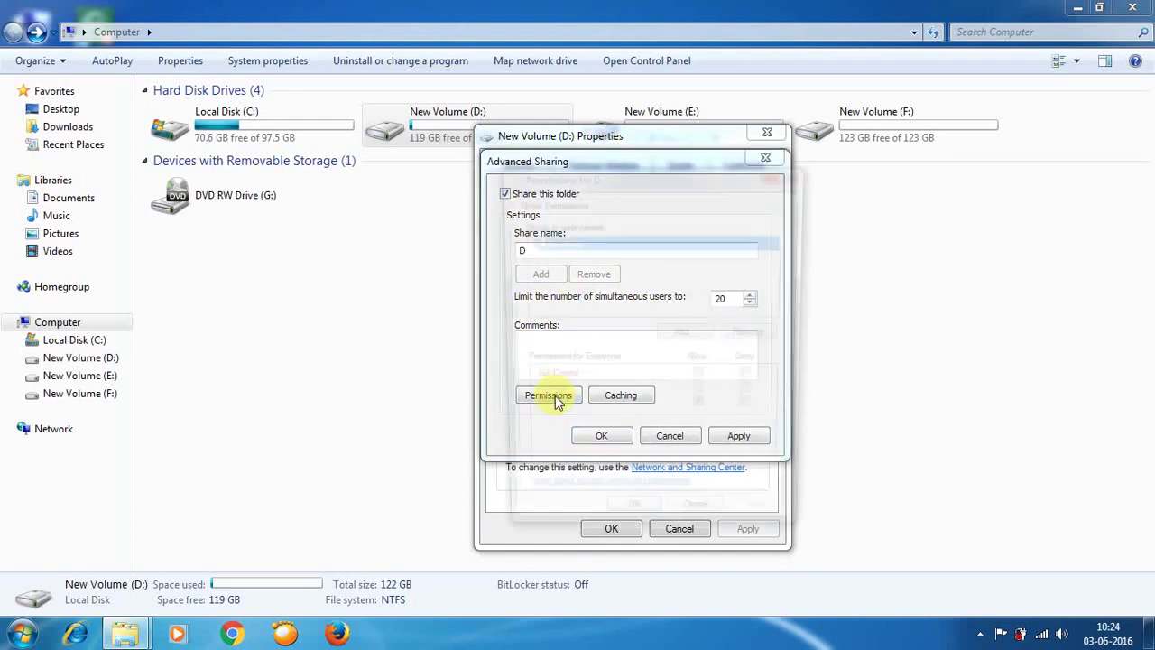
left_click(702, 381)
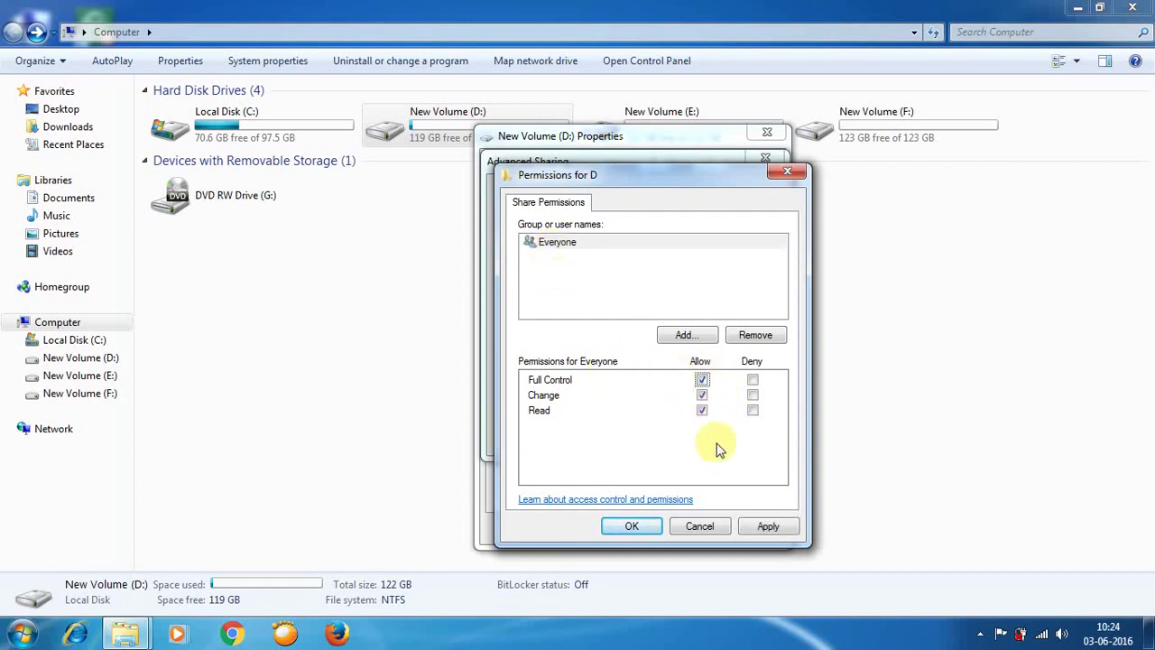
left_click(765, 528)
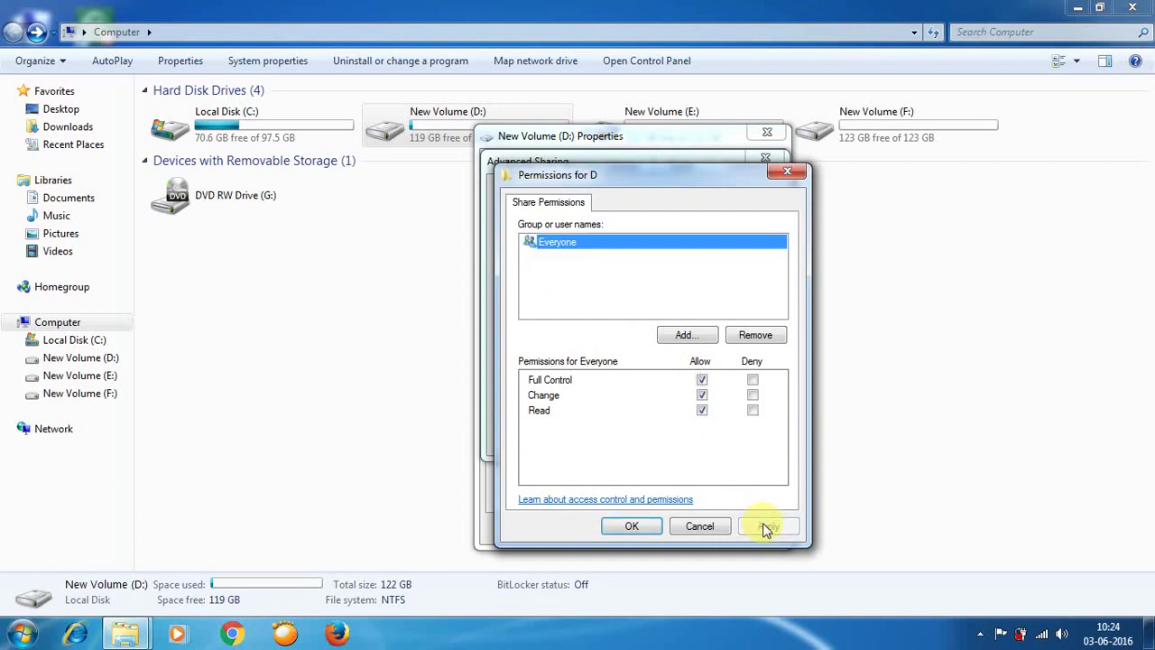
left_click(650, 528)
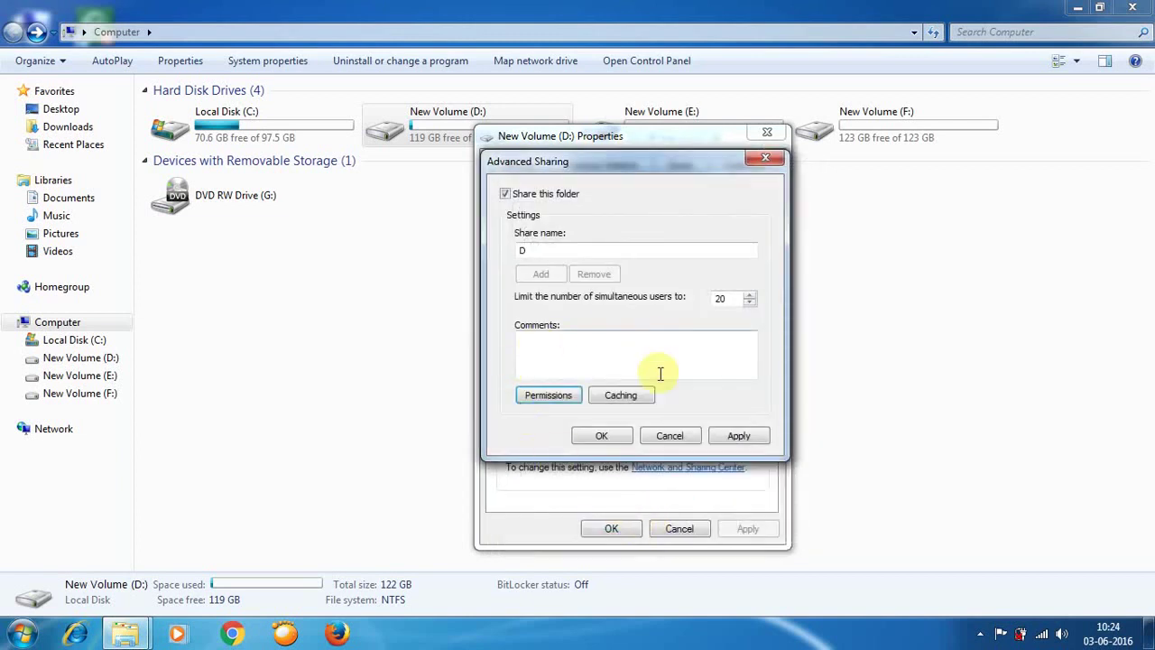
left_click(738, 435)
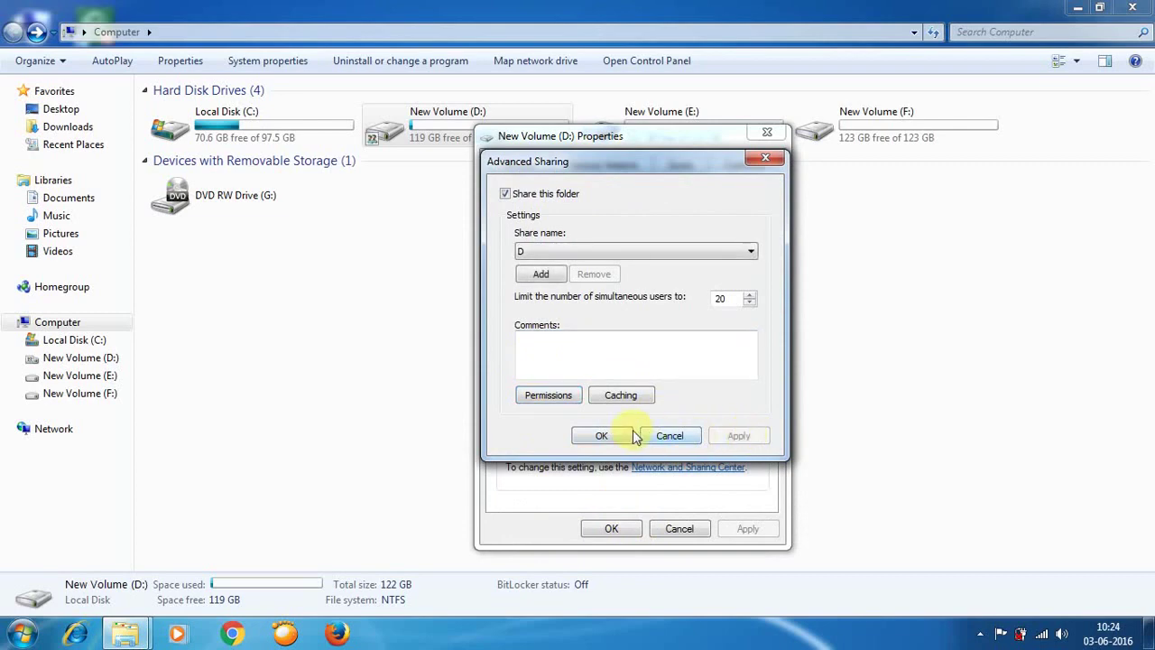
left_click(600, 436)
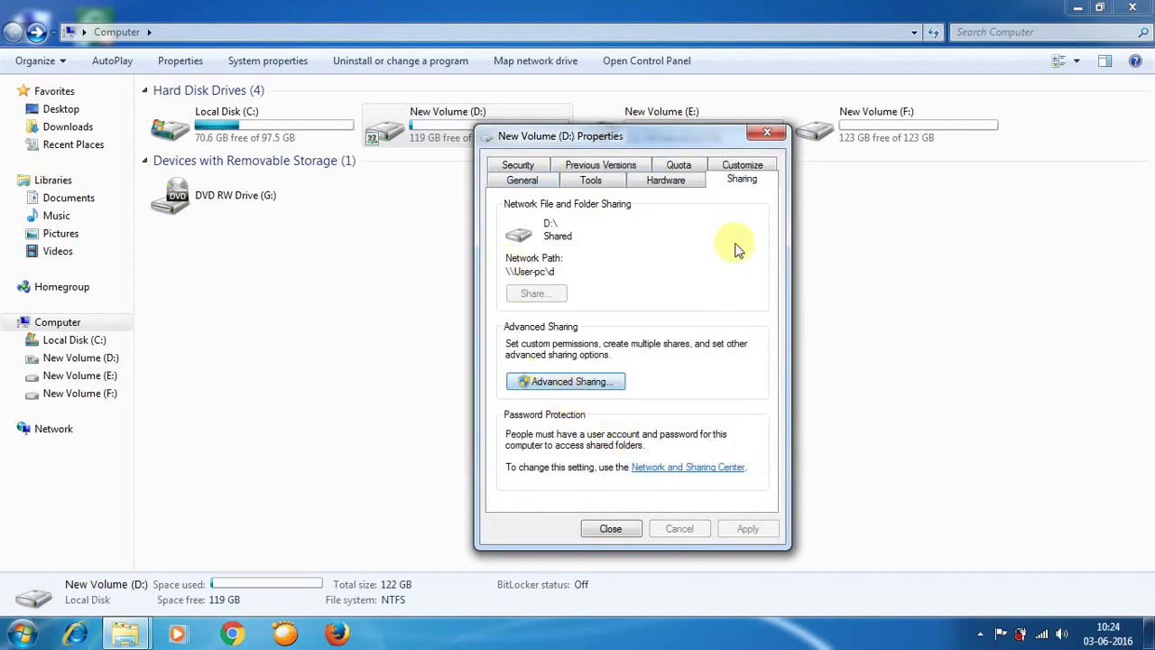
- Enable file sharing for devices using 40- or 56-bit encryption, turn off password protected sharing, and save the network sharing changes
left_click(690, 470)
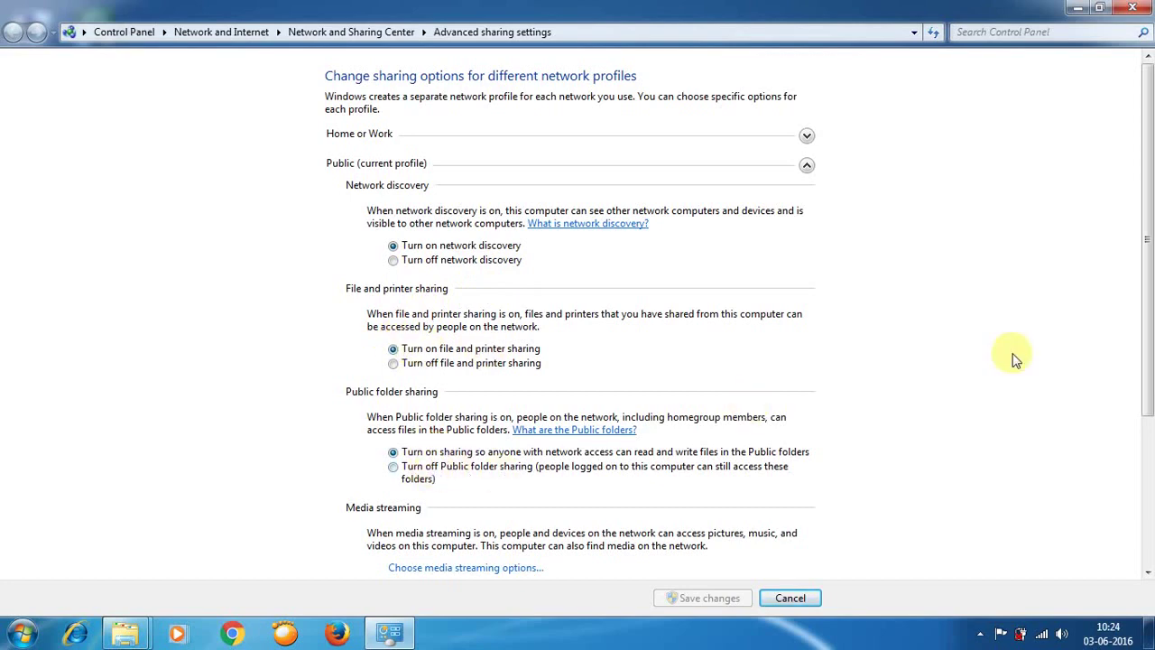
left_click_drag(1147, 322, 1147, 474)
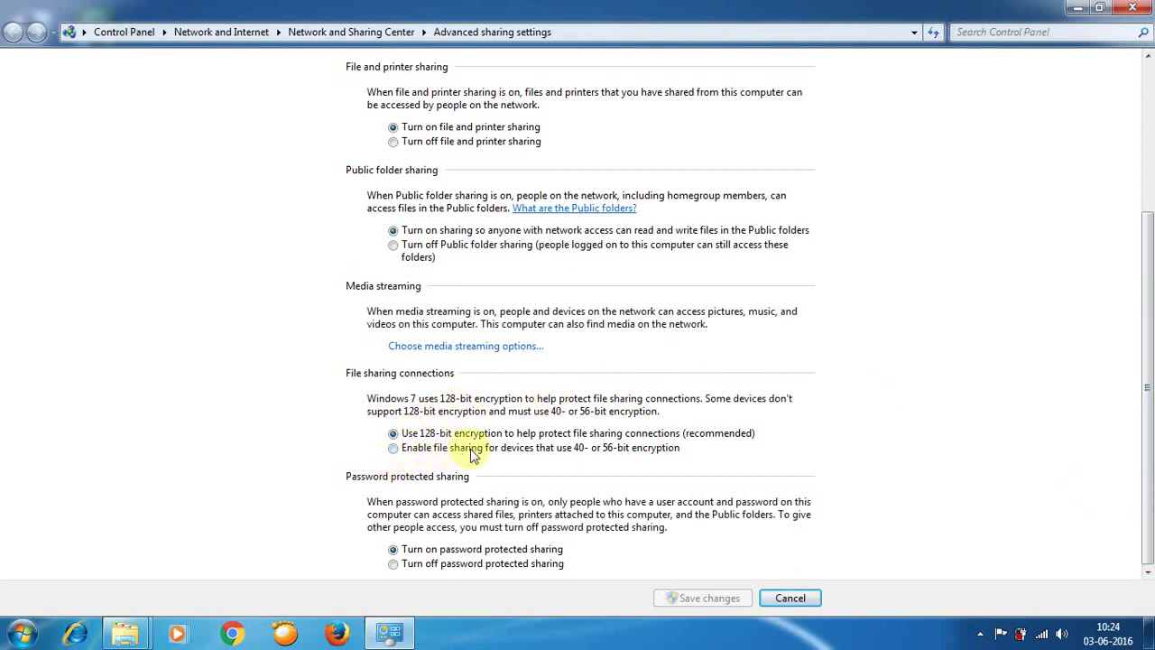
left_click(394, 450)
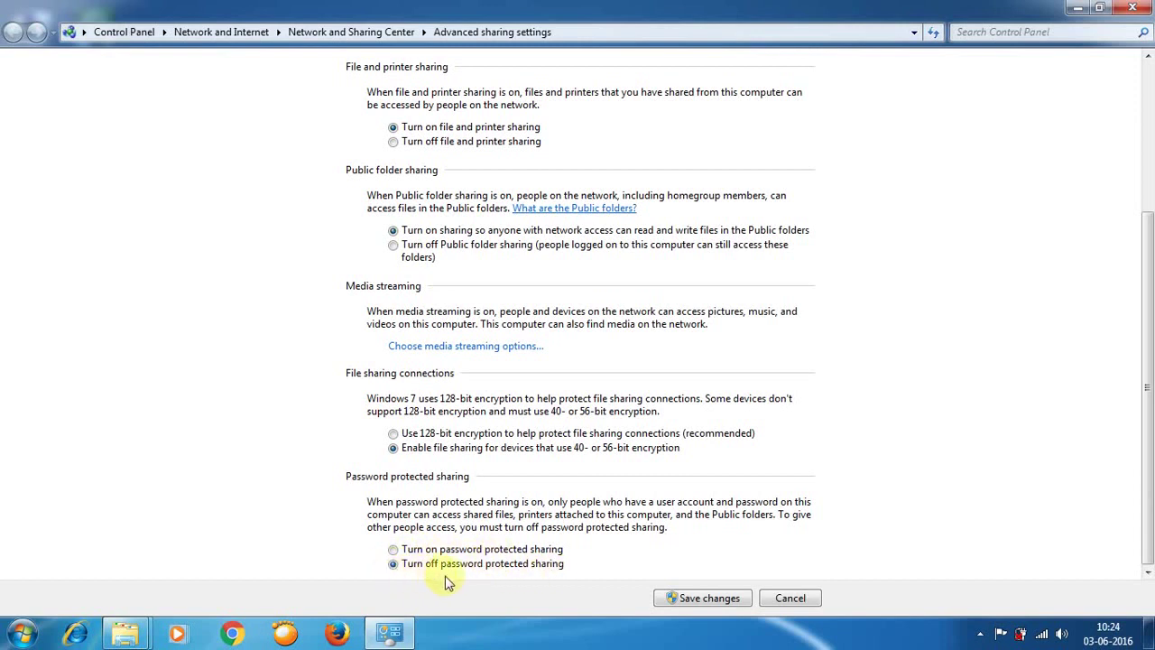
left_click(700, 599)
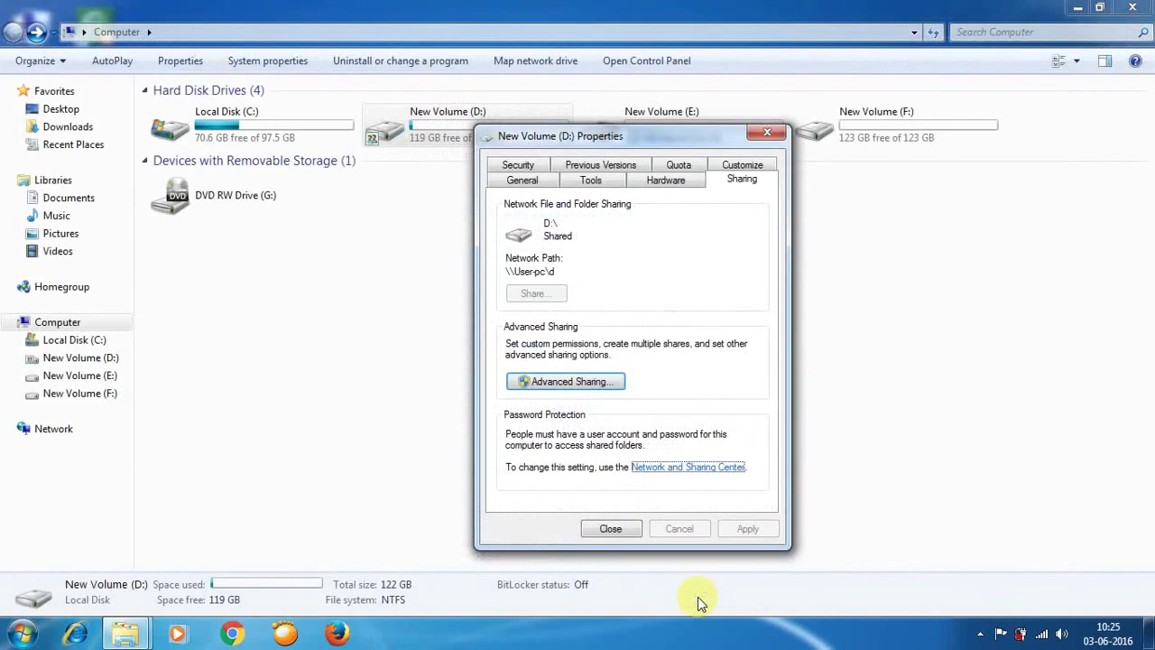
- Find the Everyone group through the advanced search and add it to the security permissions of New Volume (D:)
left_click(519, 166)
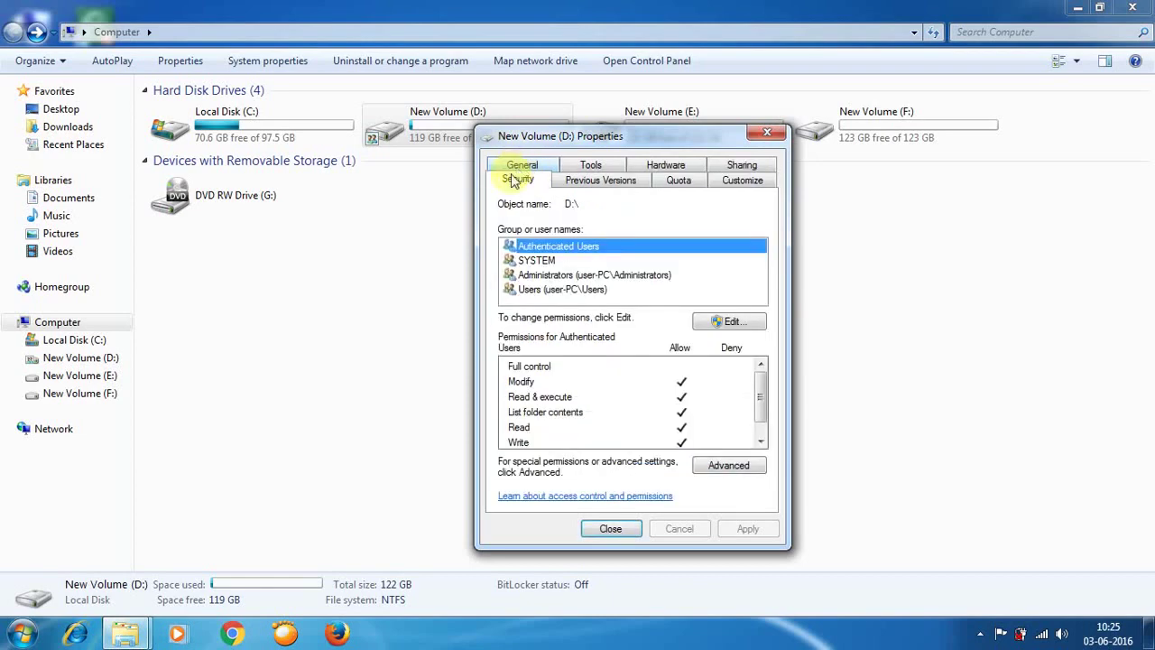
left_click(732, 323)
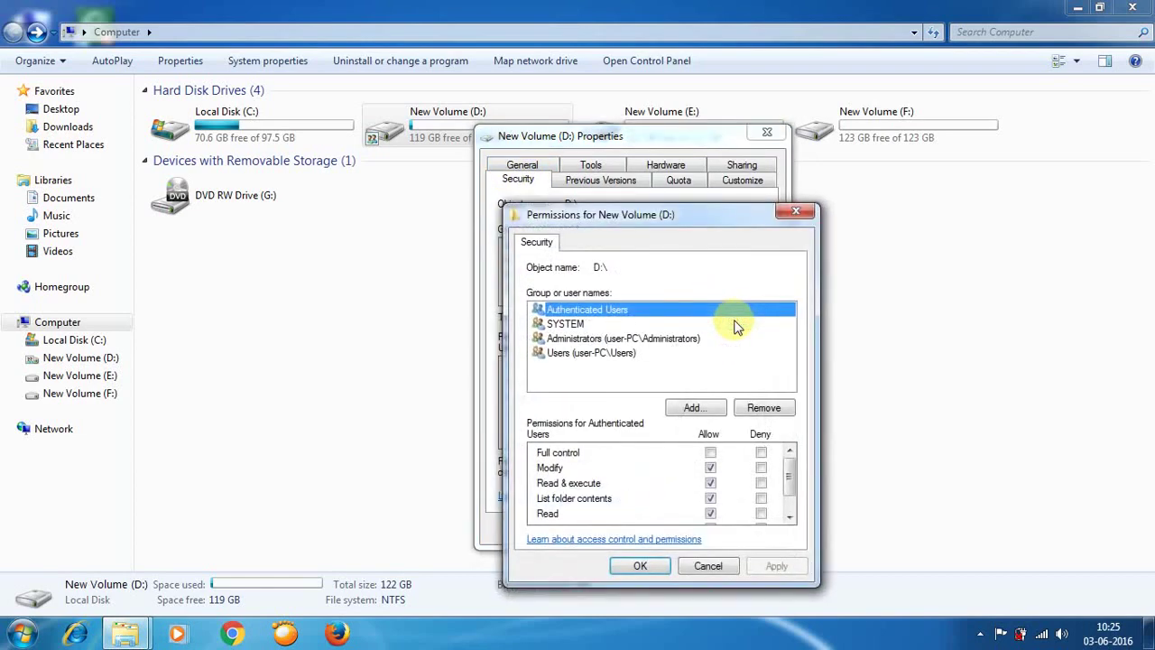
left_click(701, 412)
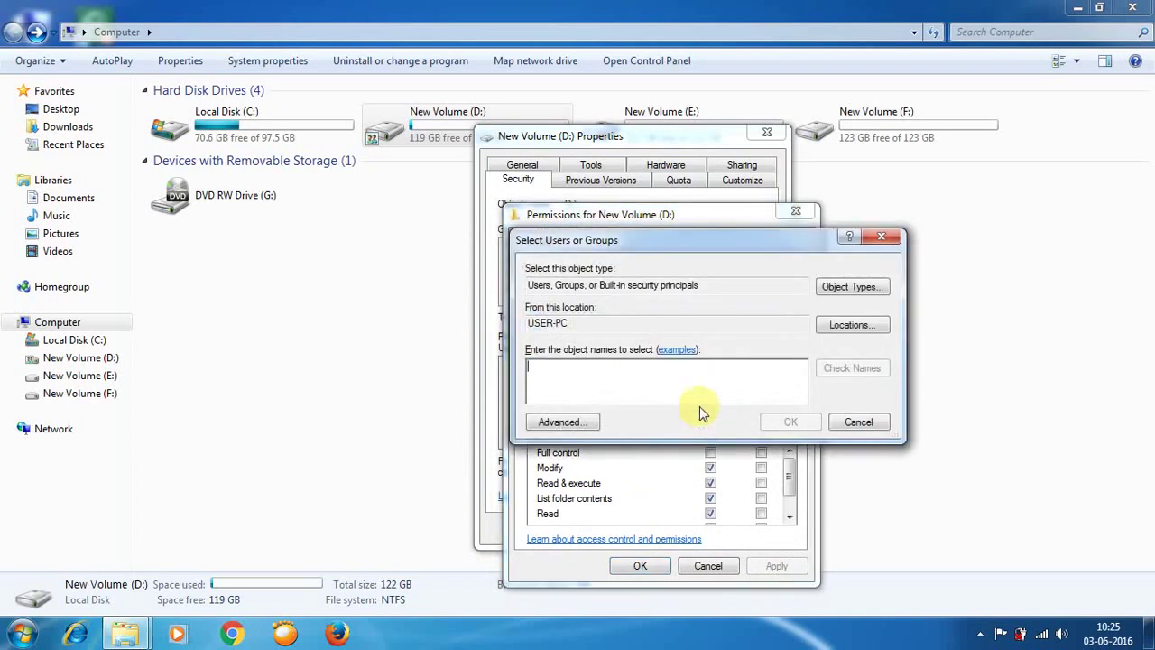
left_click(548, 421)
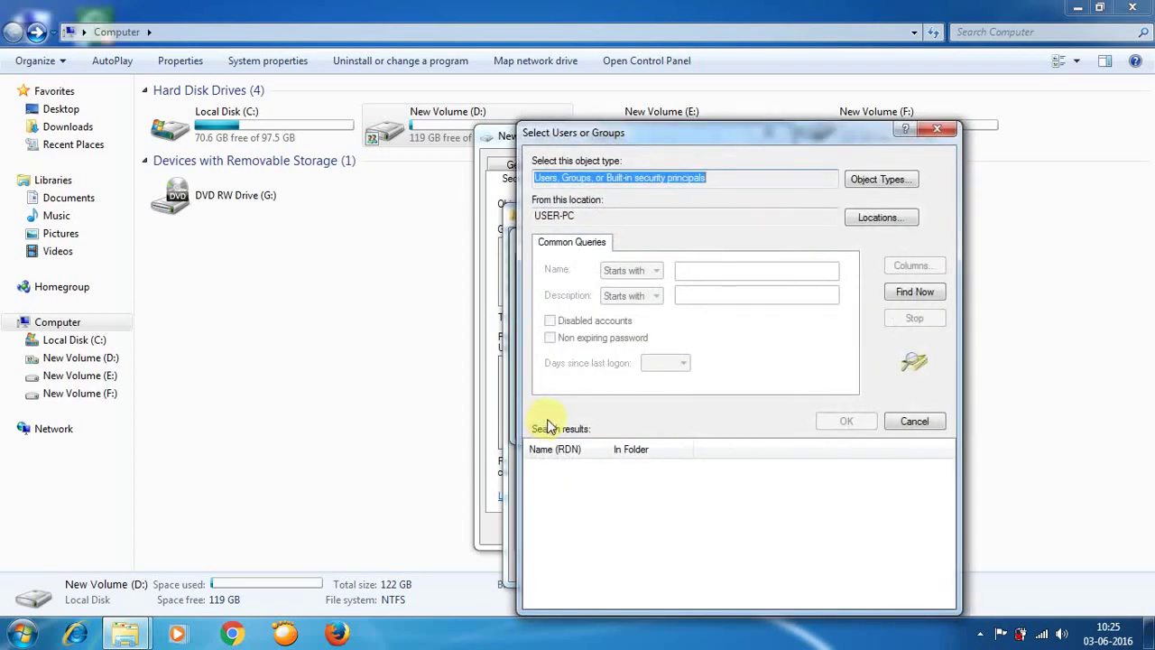
left_click(909, 293)
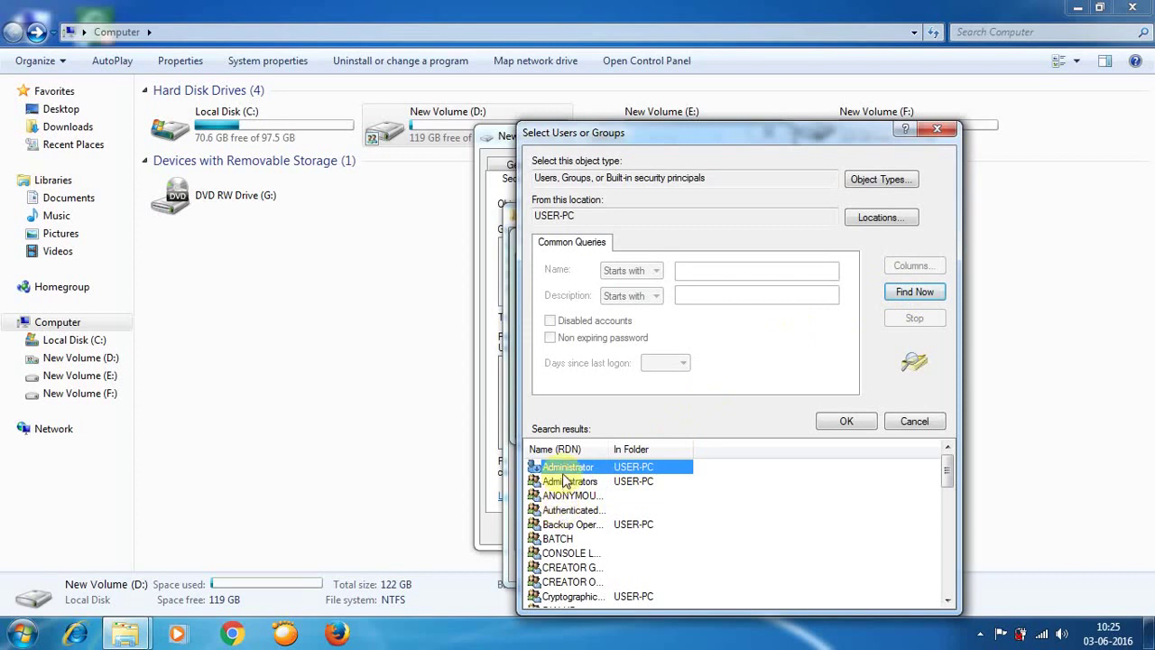
scroll(563, 471, "down", 4)
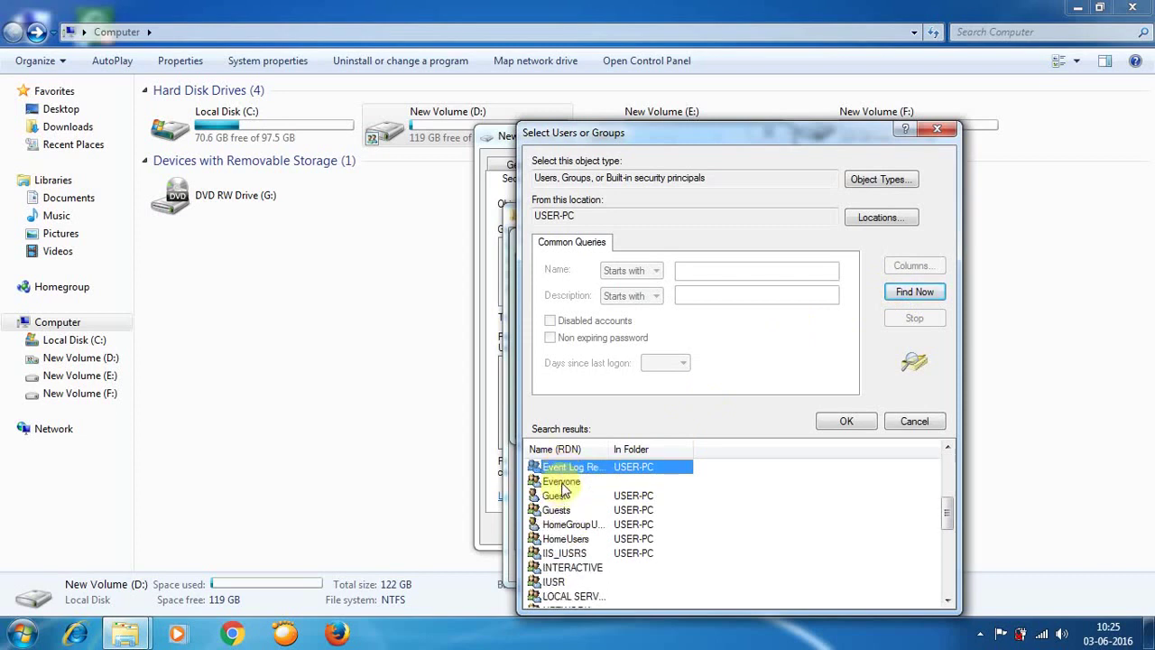
left_click(565, 484)
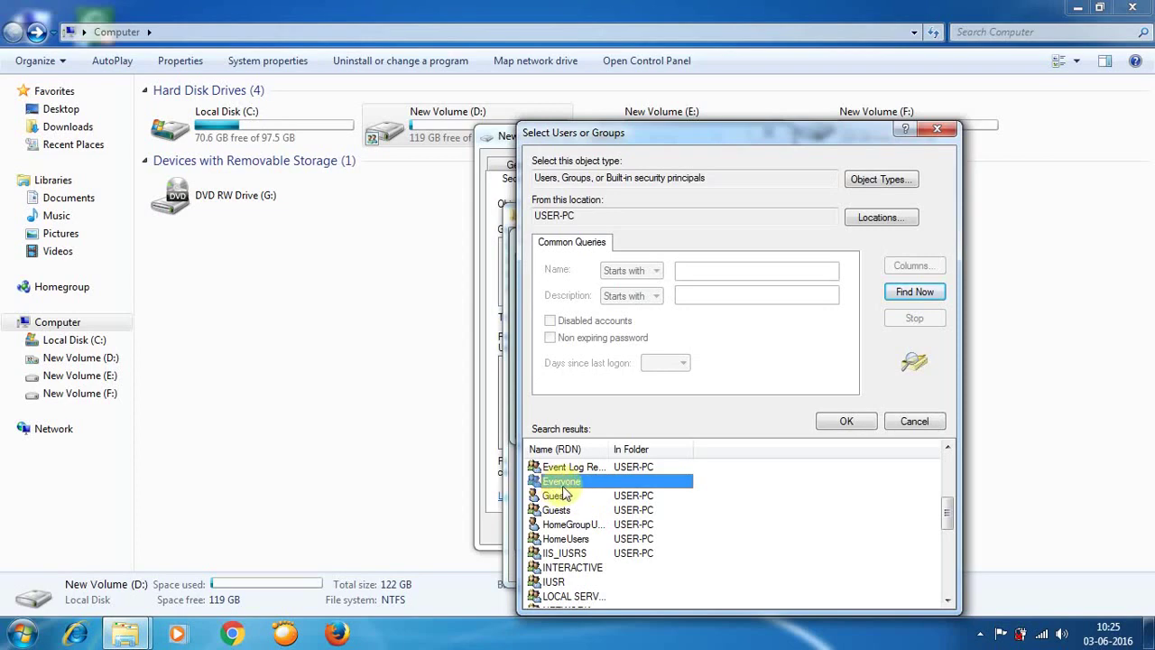
left_click(846, 423)
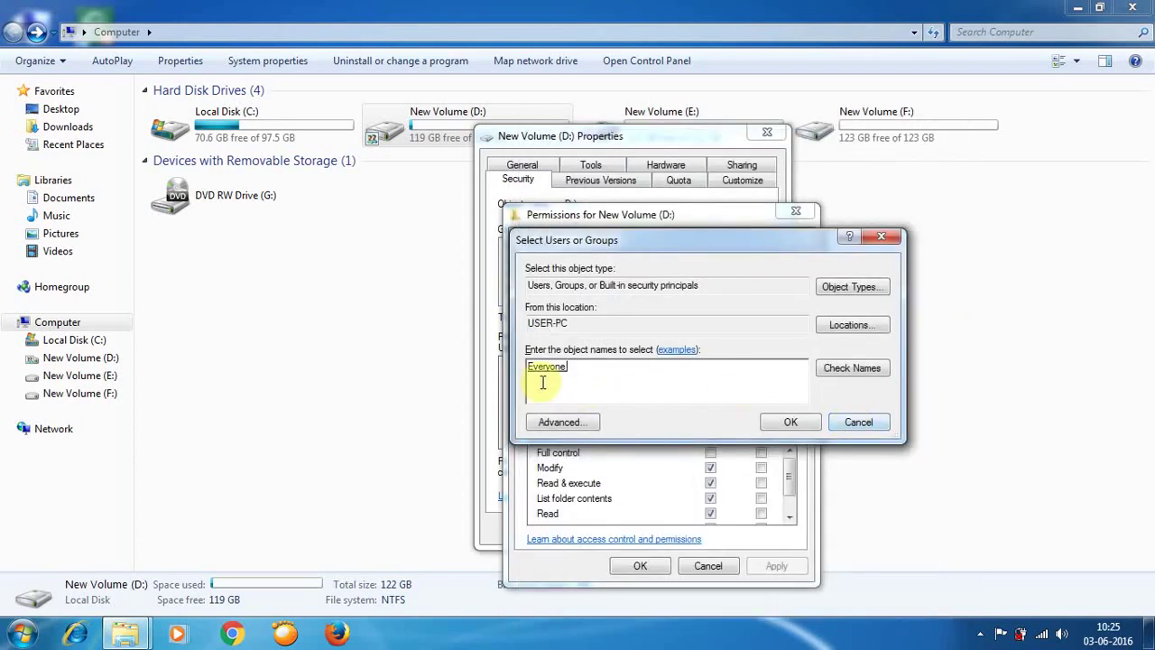
left_click(783, 424)
- Allow Everyone Full control in the security permissions of New Volume (D:), apply it, and close the drive's properties
left_click(710, 454)
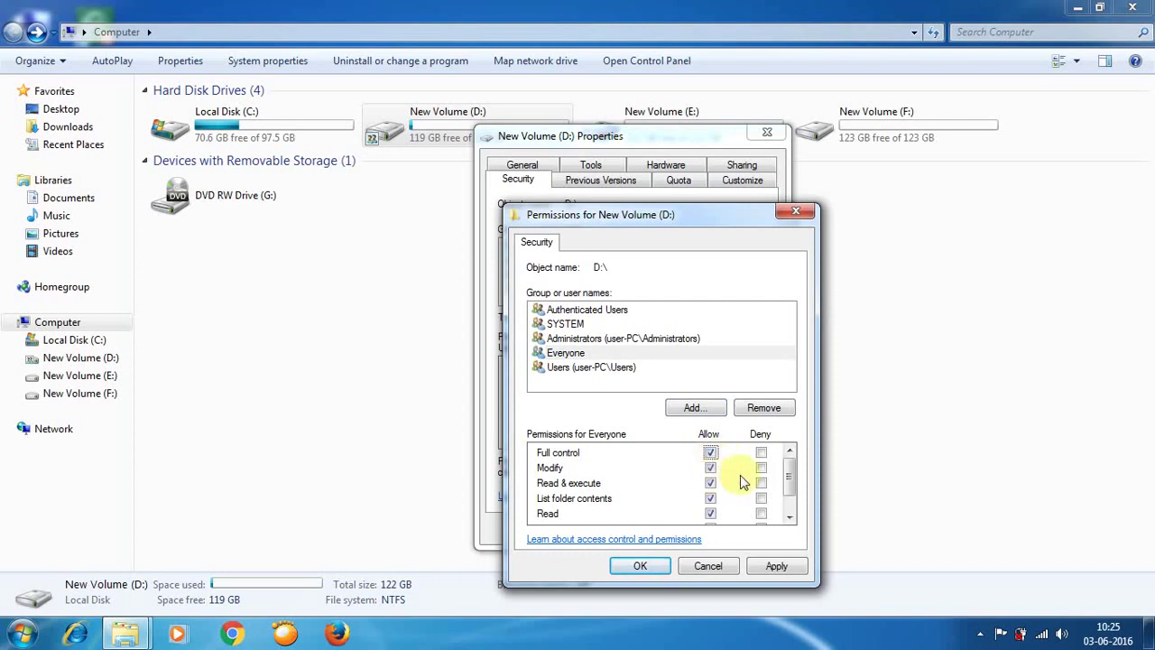
left_click(781, 567)
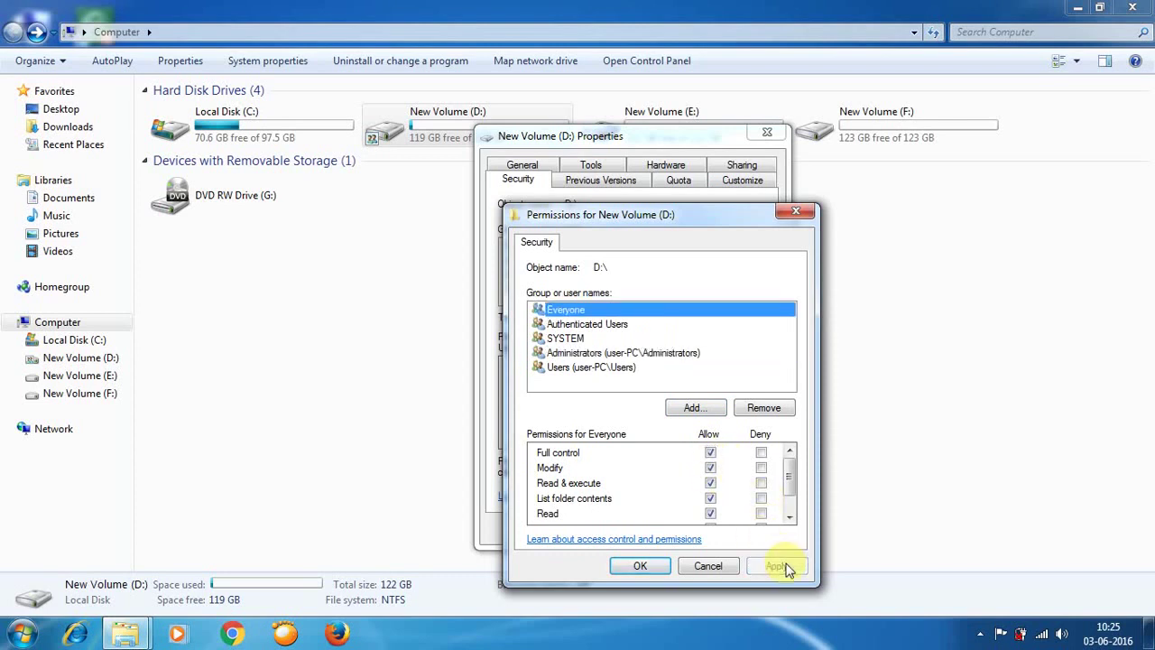
left_click(640, 565)
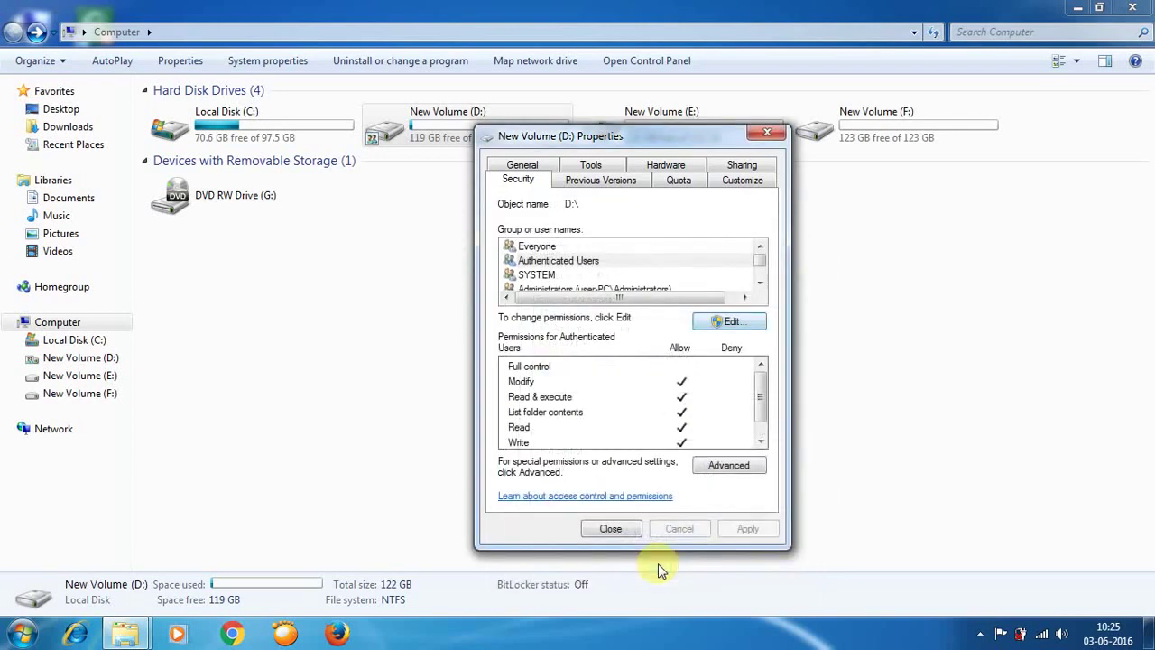
left_click(611, 529)
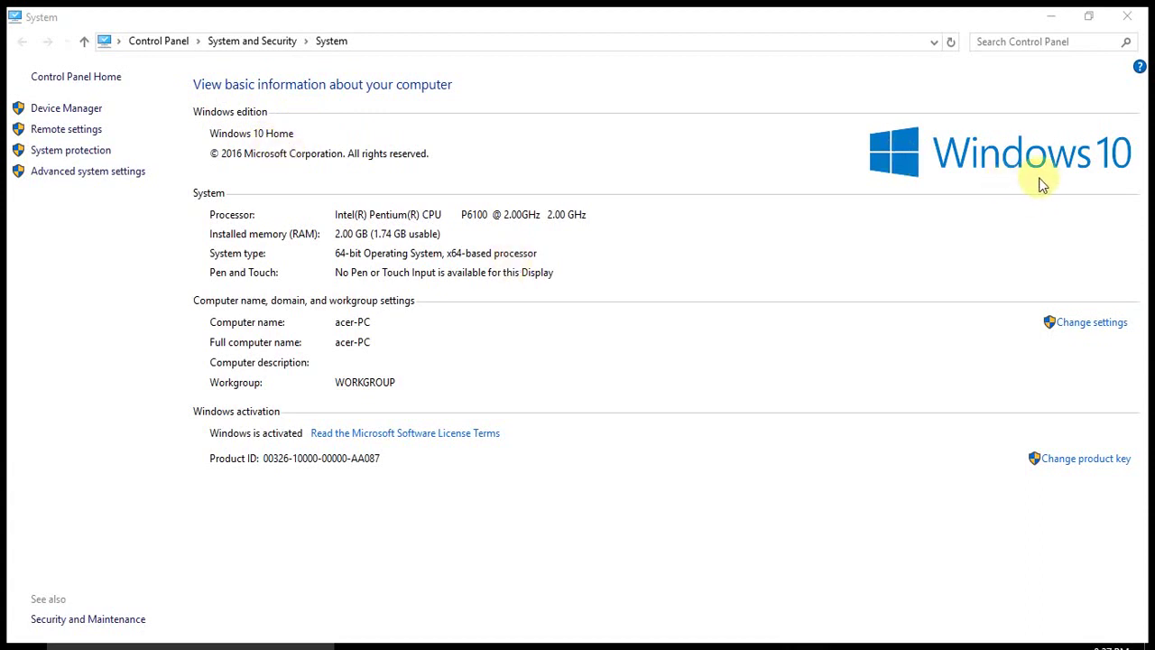
- Close the System window and browse the network to USER-PC, opening its shared folder d
left_click(1128, 18)
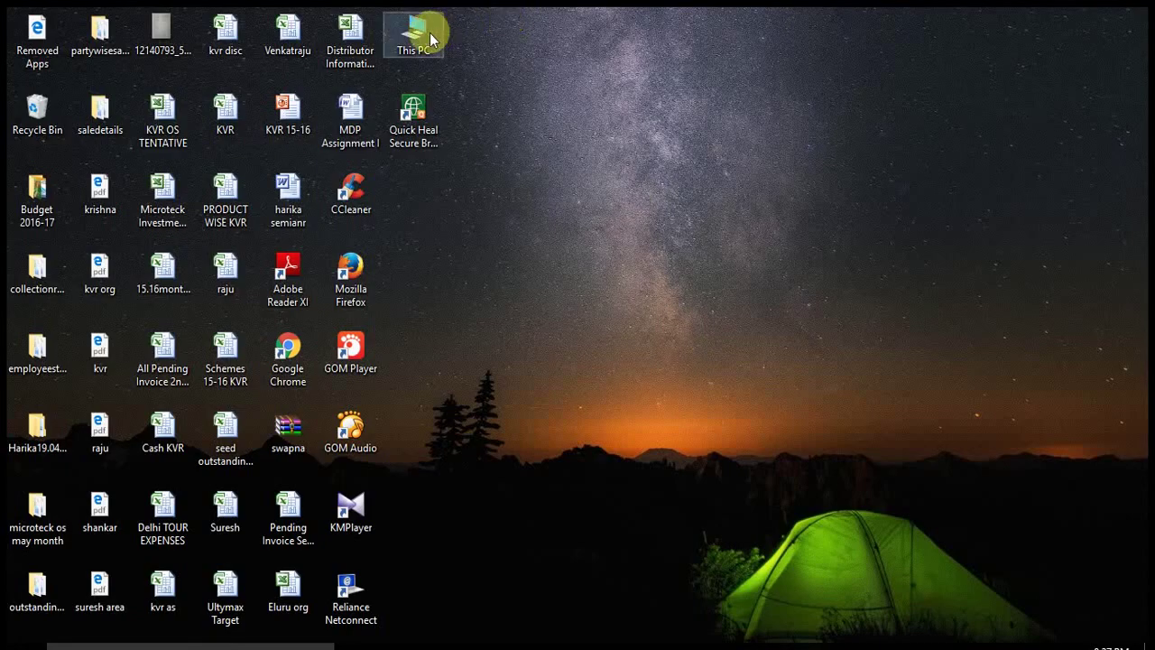
double_click(430, 32)
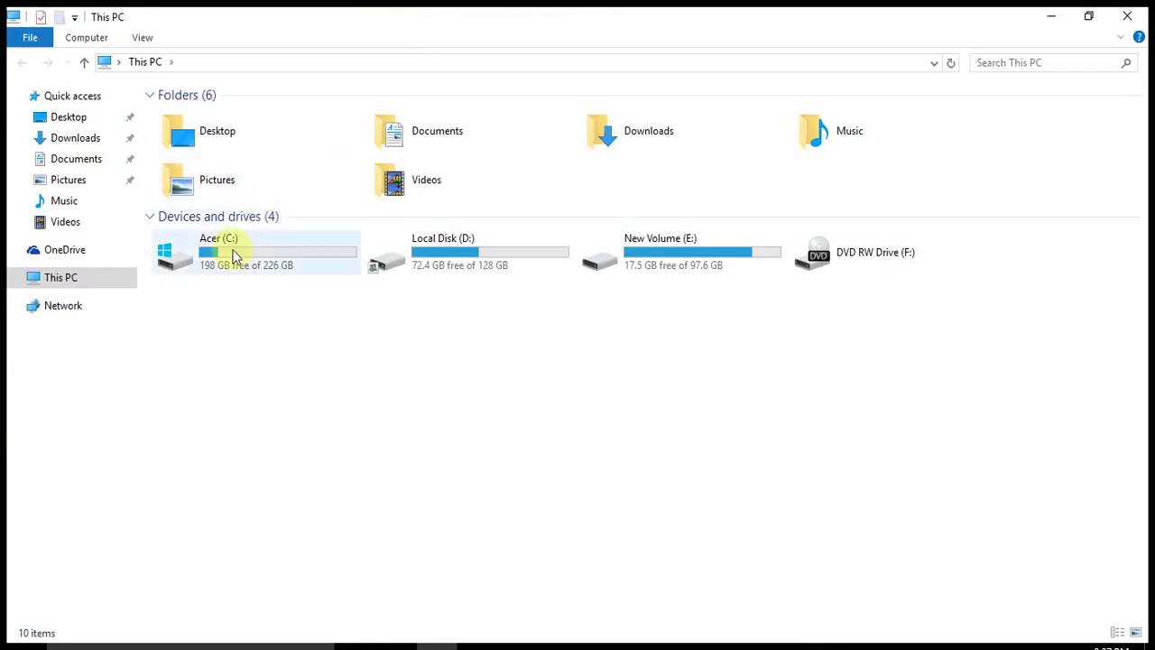
left_click(76, 312)
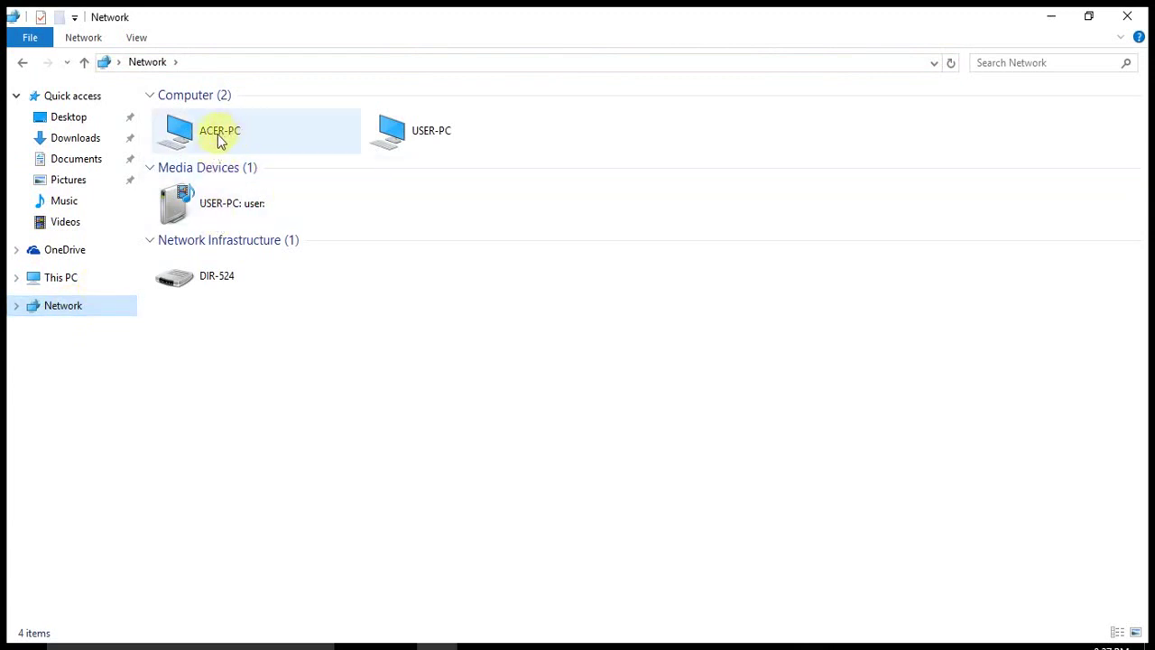
double_click(436, 137)
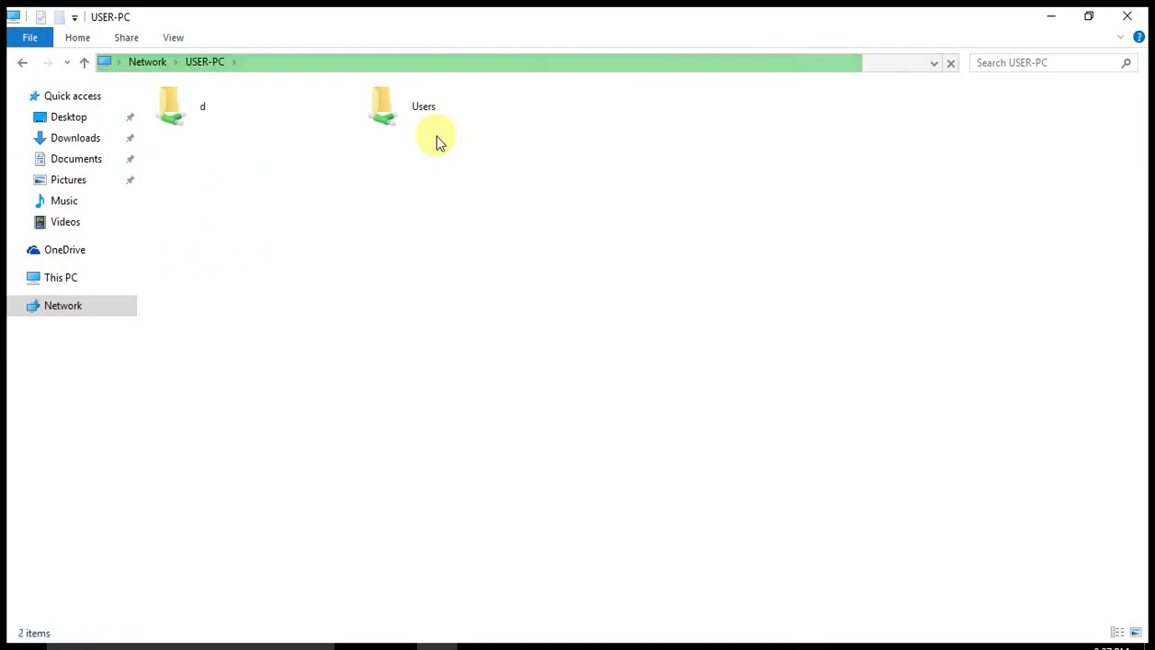
double_click(202, 116)
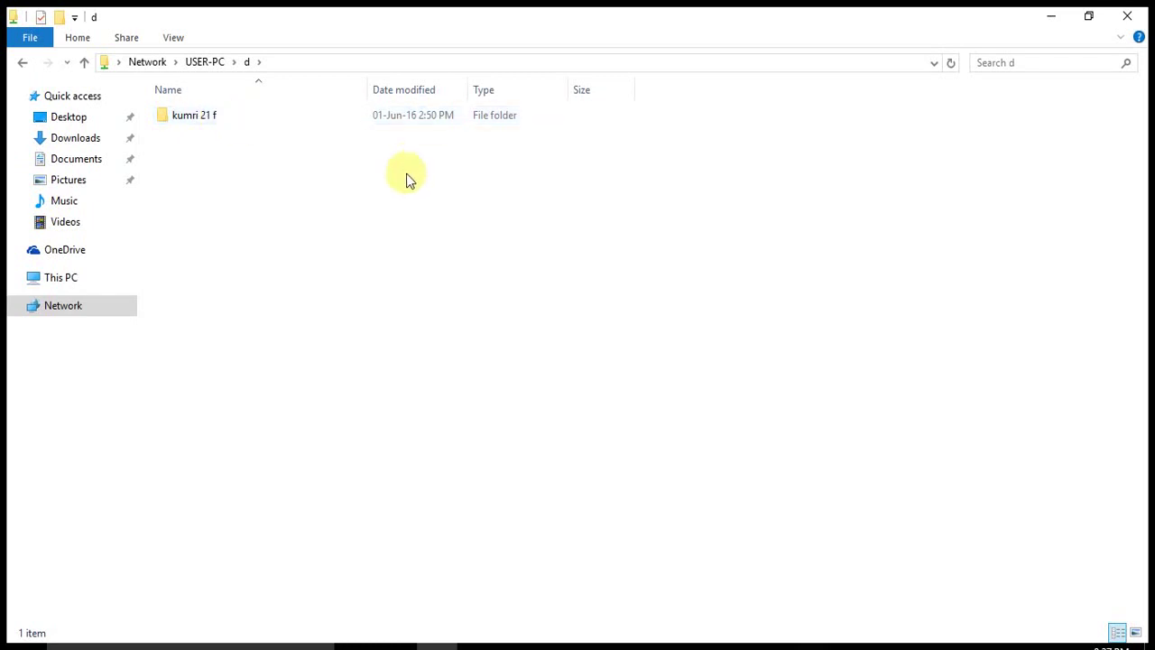
left_click(23, 63)
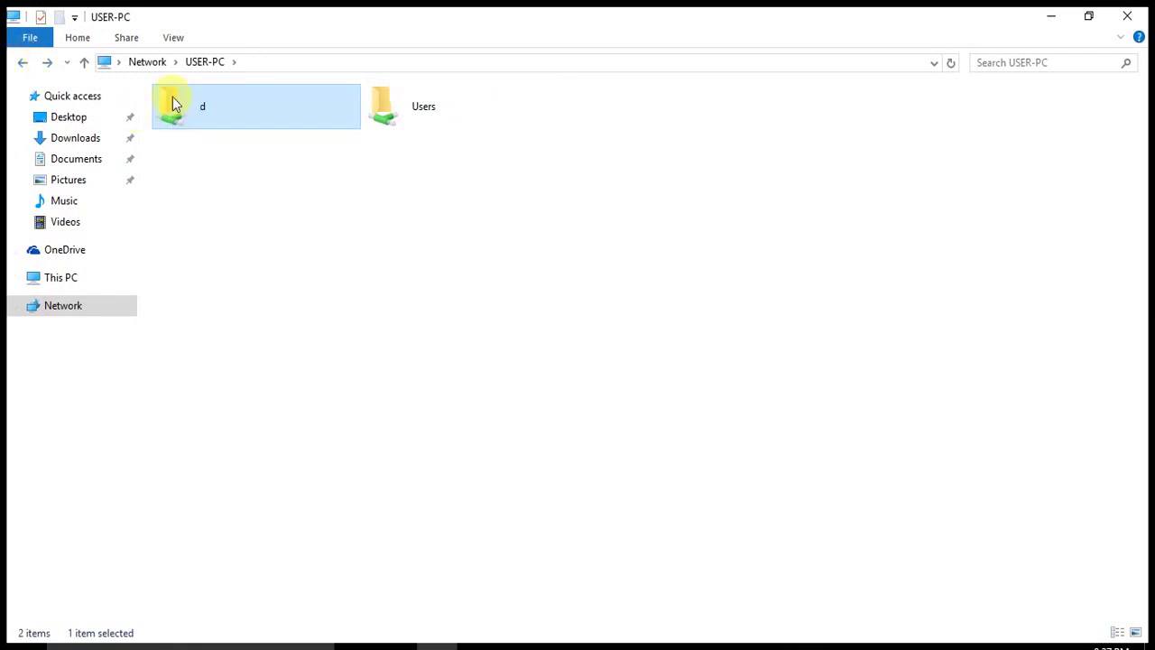
double_click(173, 96)
- Copy the folder "kumri 21 f" from the shared folder d onto the desktop and expand the copy progress details
left_click(185, 118)
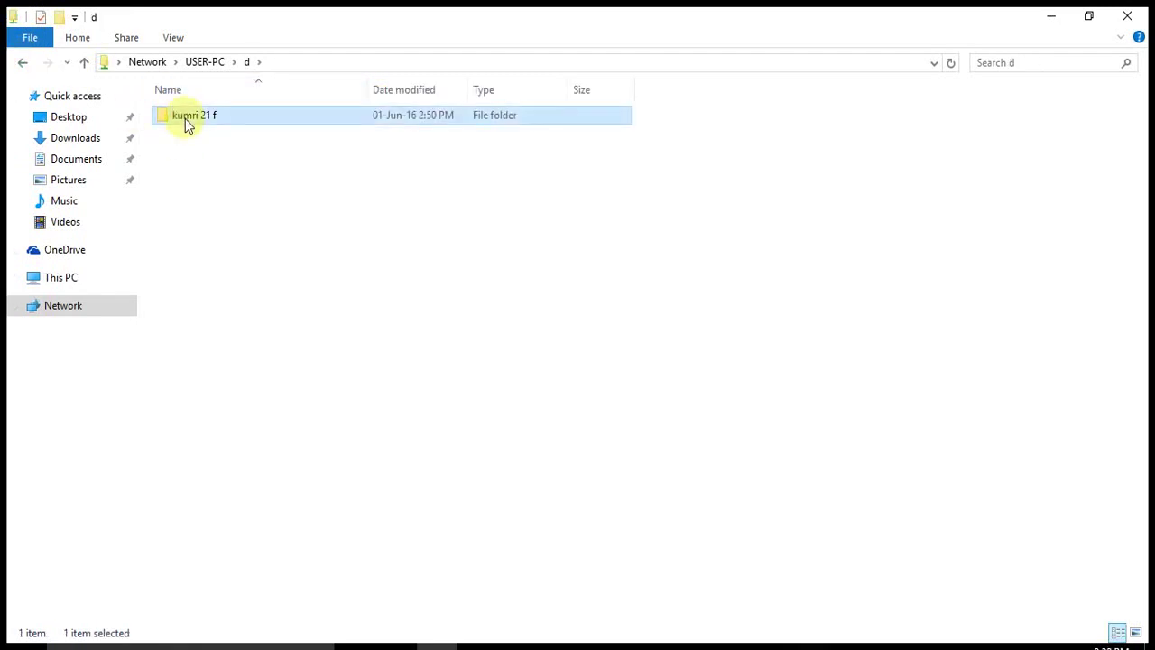
right_click(184, 117)
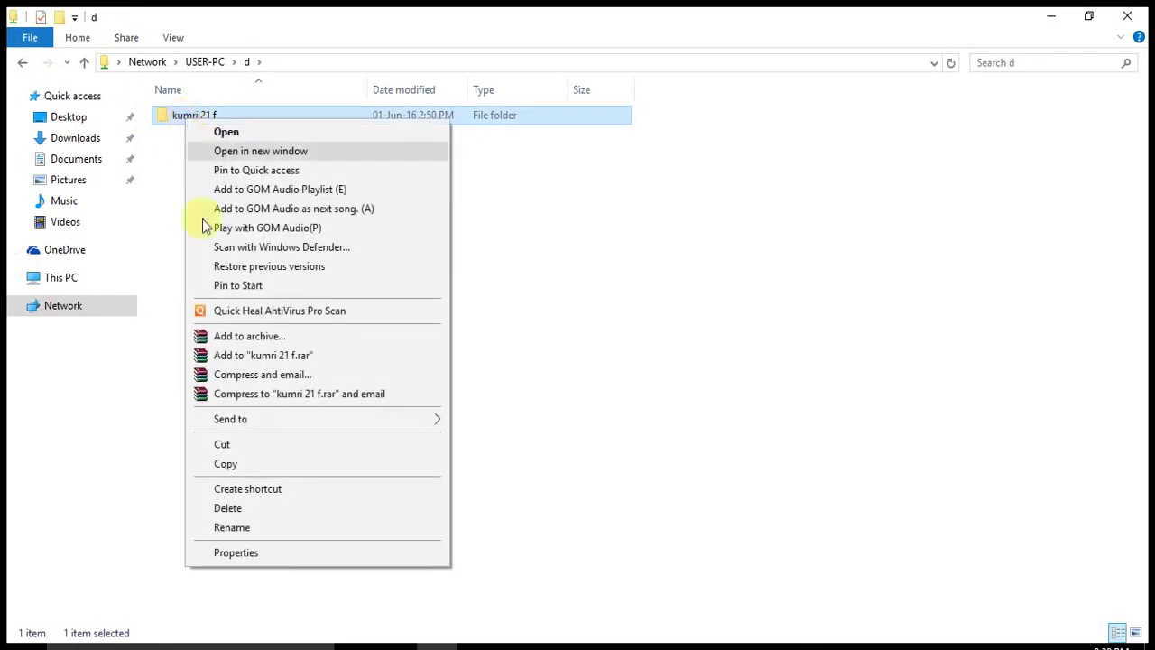
left_click(238, 464)
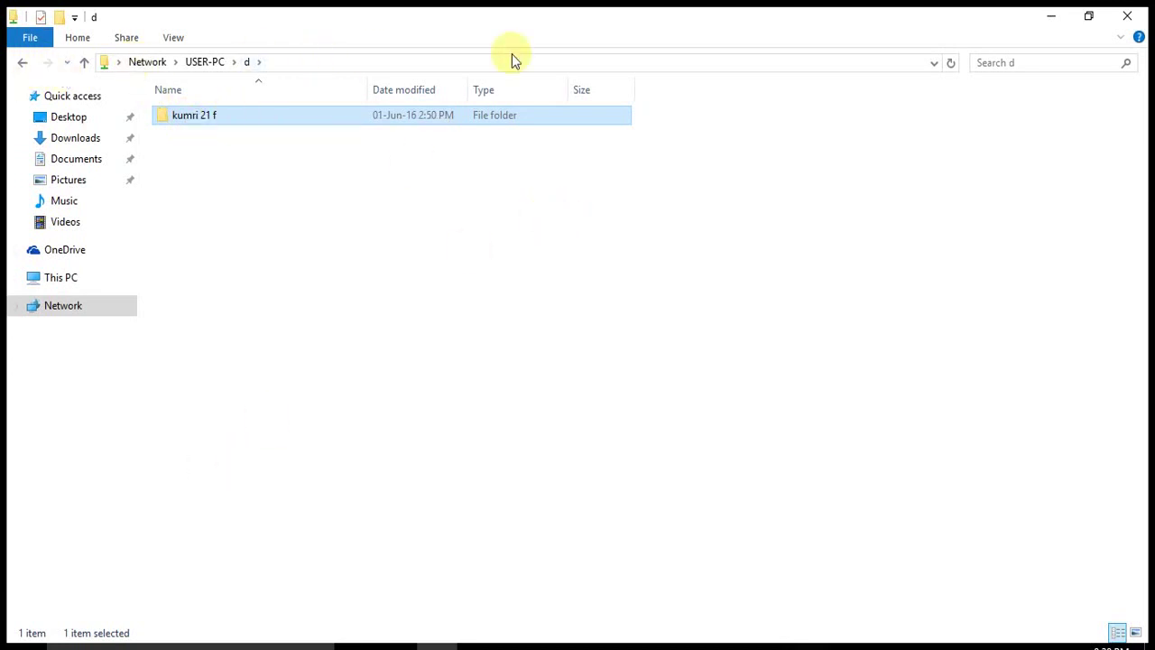
left_click(1049, 20)
right_click(676, 124)
left_click(711, 200)
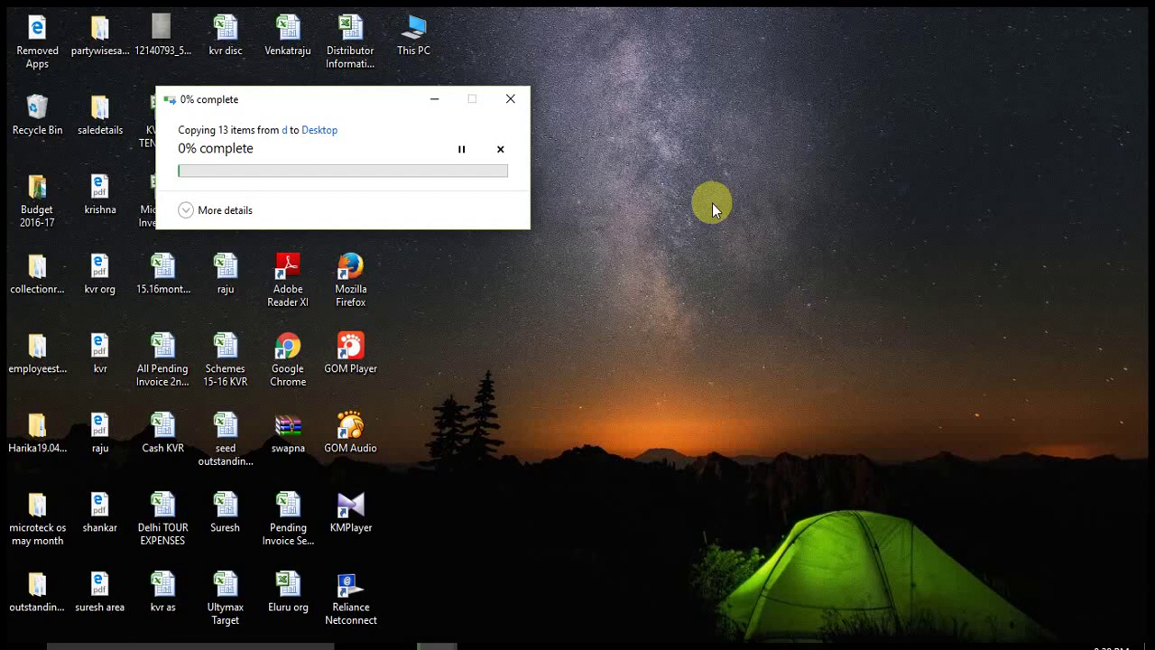
left_click(185, 211)
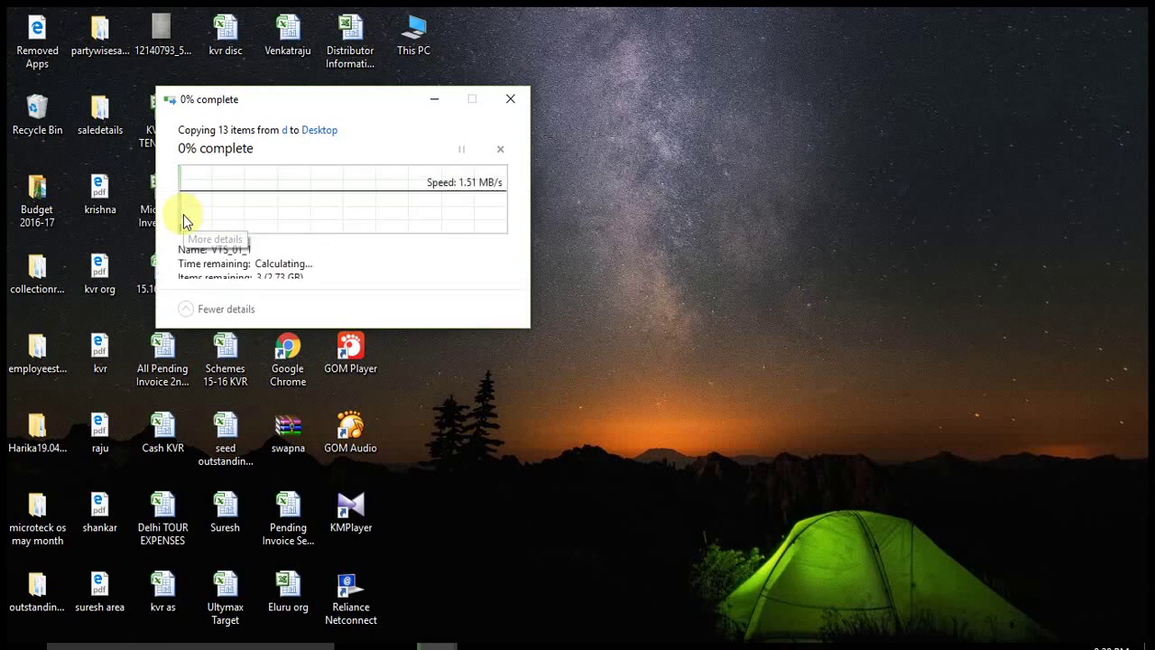